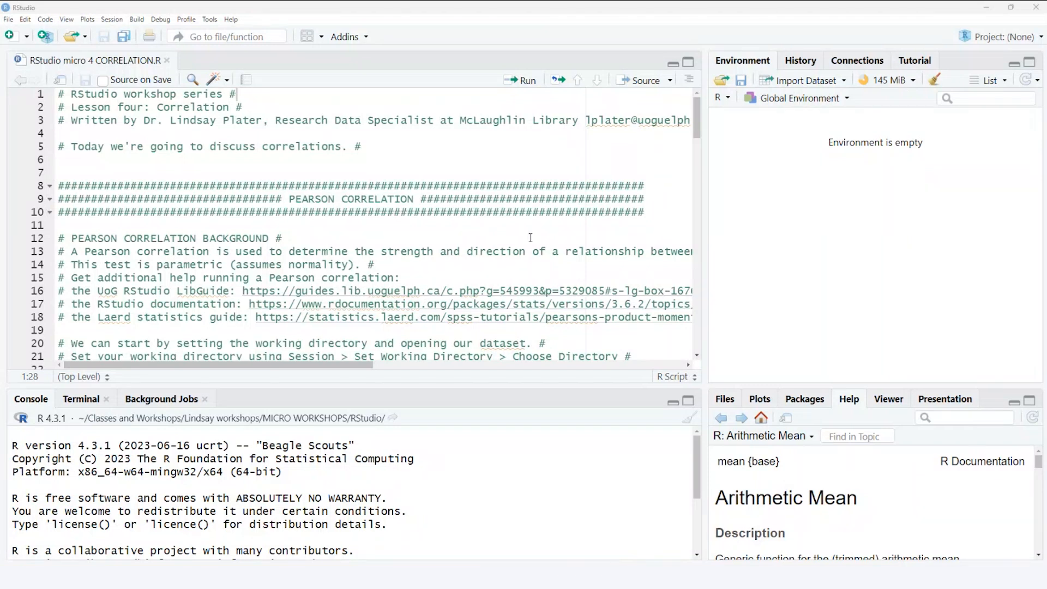
- Set the session's working directory to the RStudio folder inside MICRO WORKSHOPS
scroll(380, 222, "down", 2)
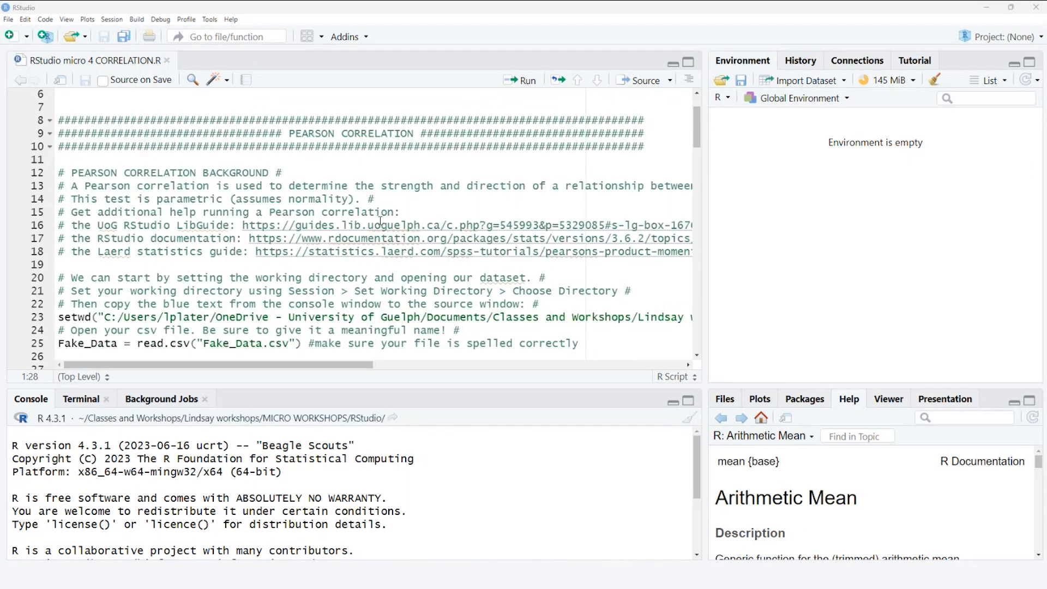
scroll(380, 222, "down", 1)
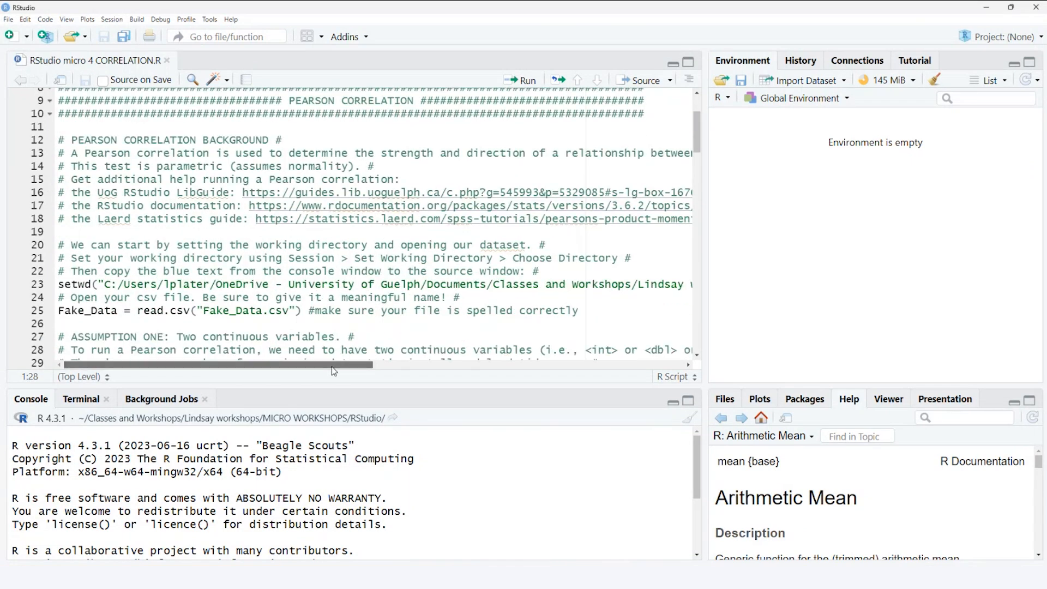
scroll(370, 364, "right", 3)
scroll(370, 374, "right", 2)
scroll(371, 379, "left", 5)
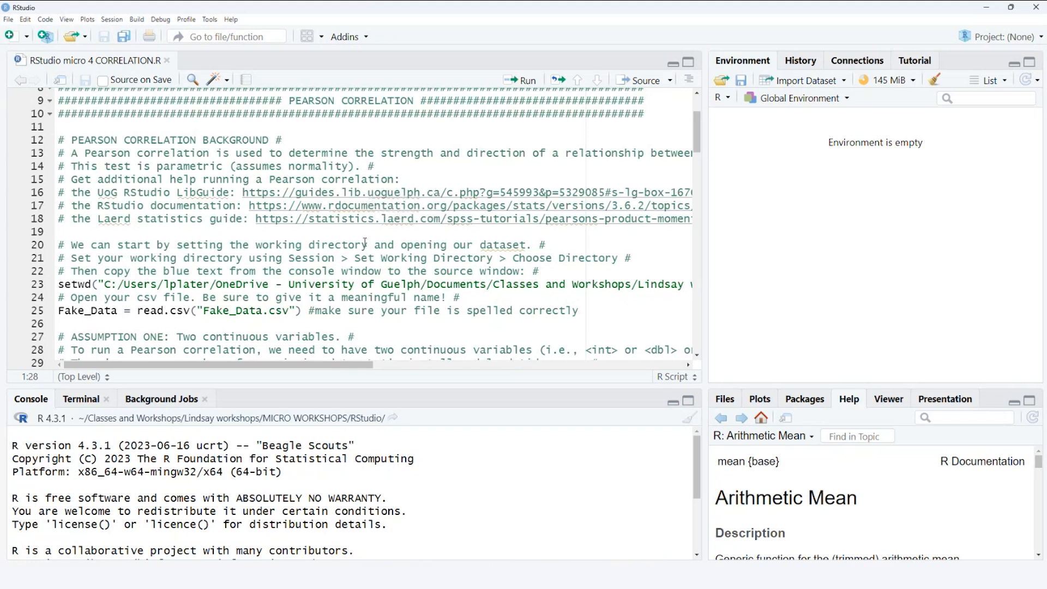
scroll(322, 272, "down", 1)
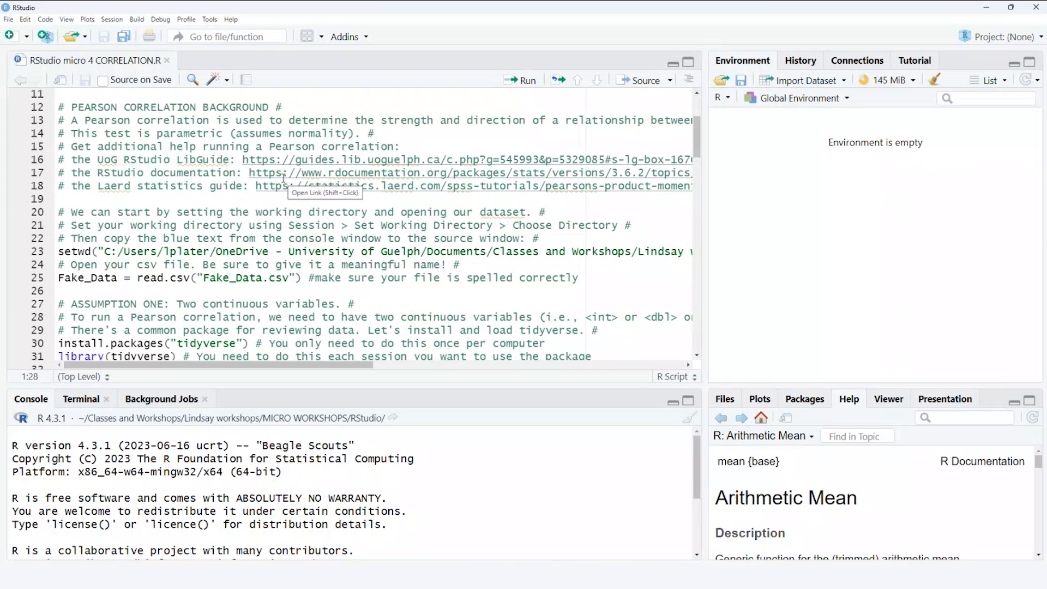
left_click(112, 20)
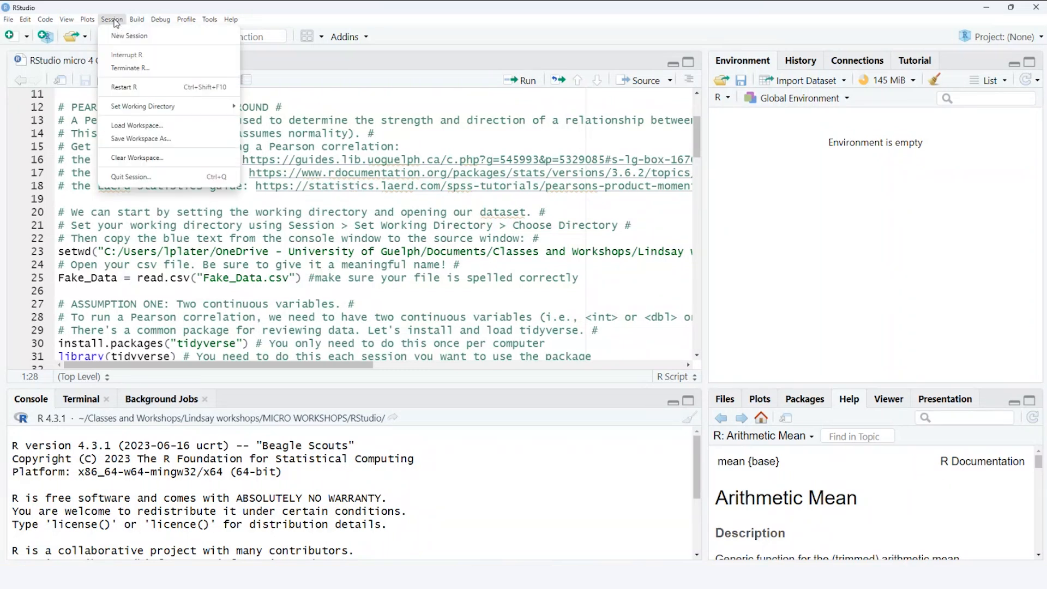
mouse_move(171, 106)
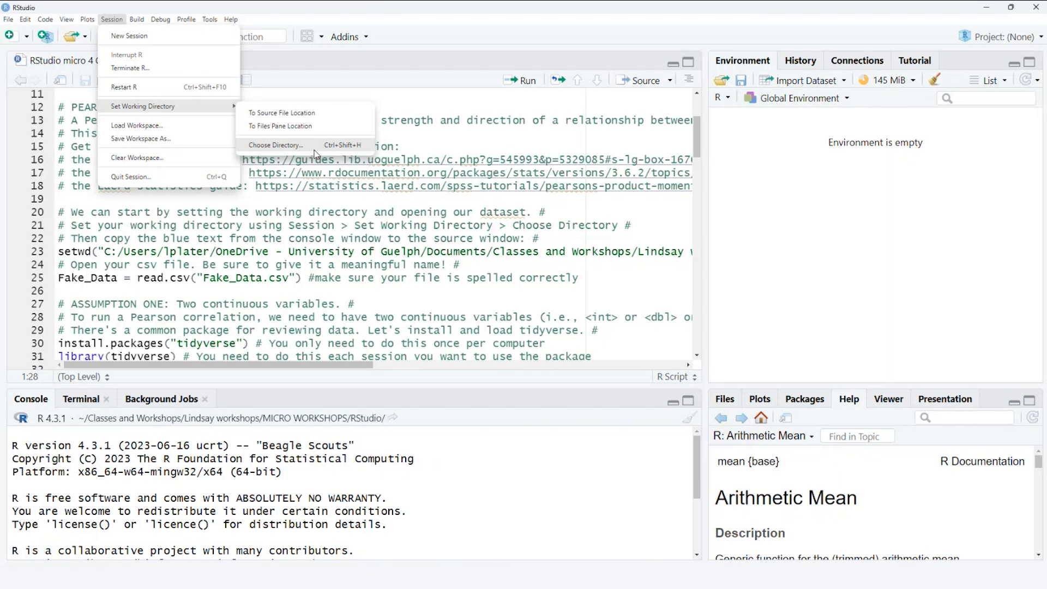
left_click(337, 144)
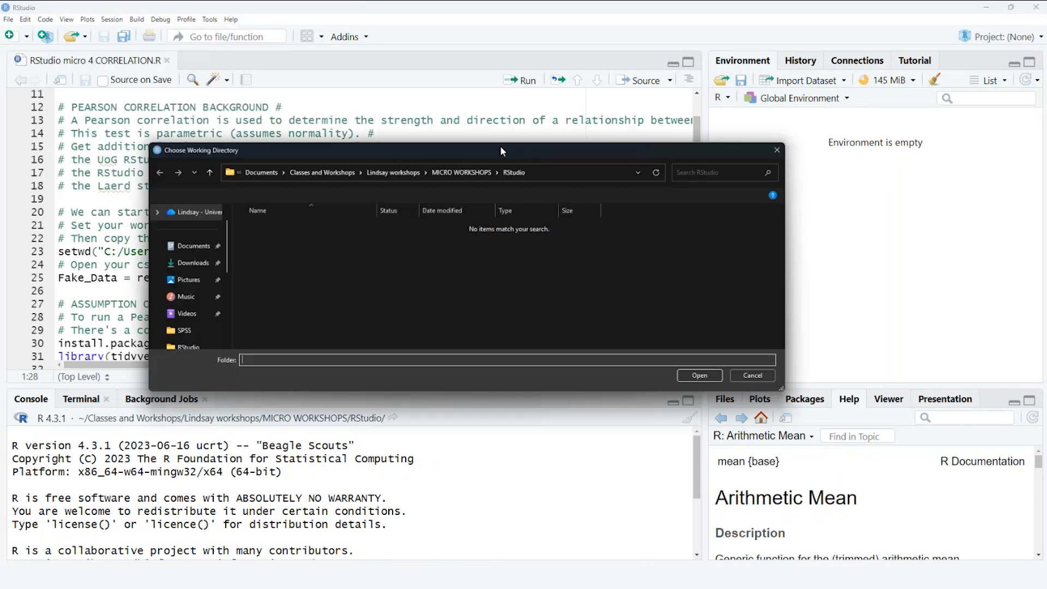
left_click_drag(474, 143, 445, 130)
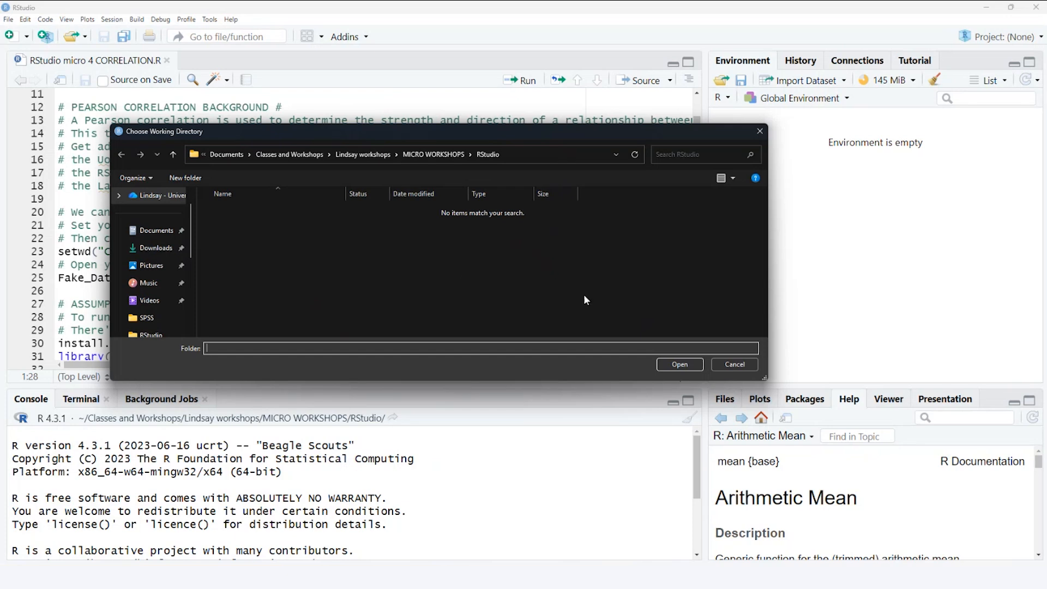
left_click(679, 365)
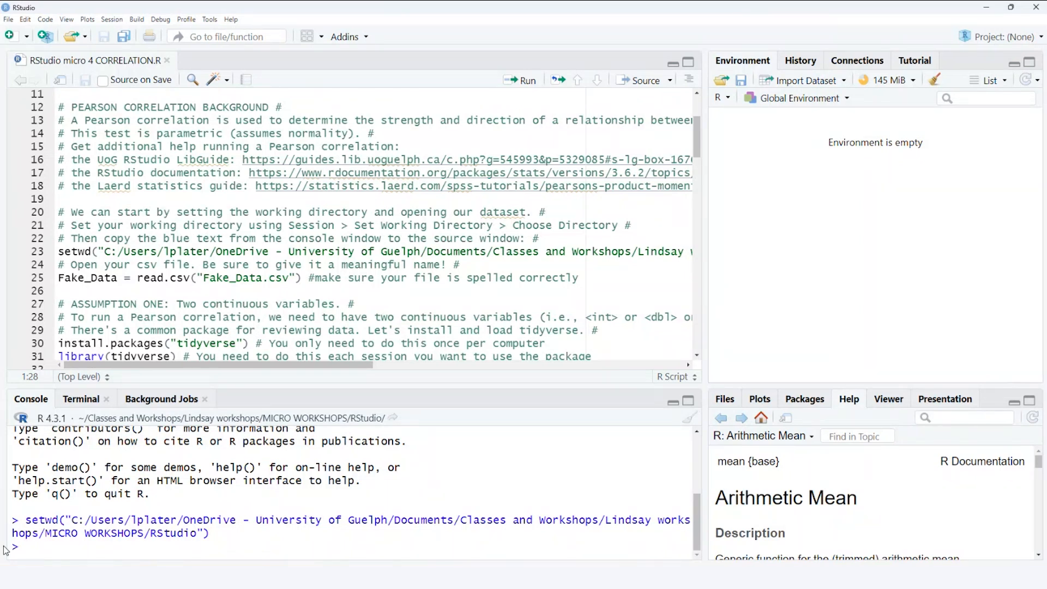
- Highlight the setwd command in the console and compare it with the setwd line on script line 23
left_click_drag(68, 518, 207, 537)
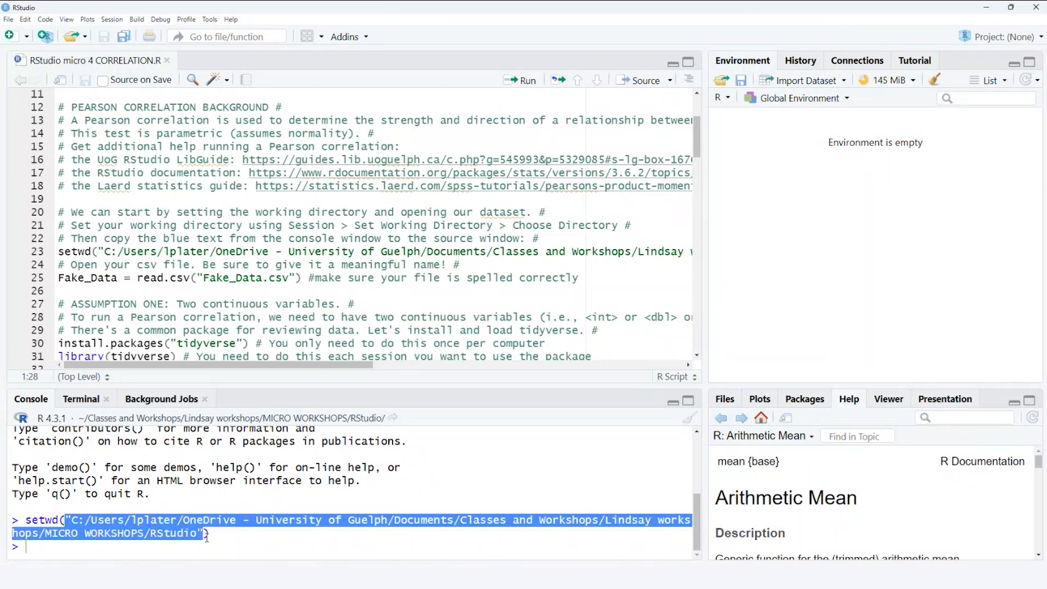
left_click(236, 541)
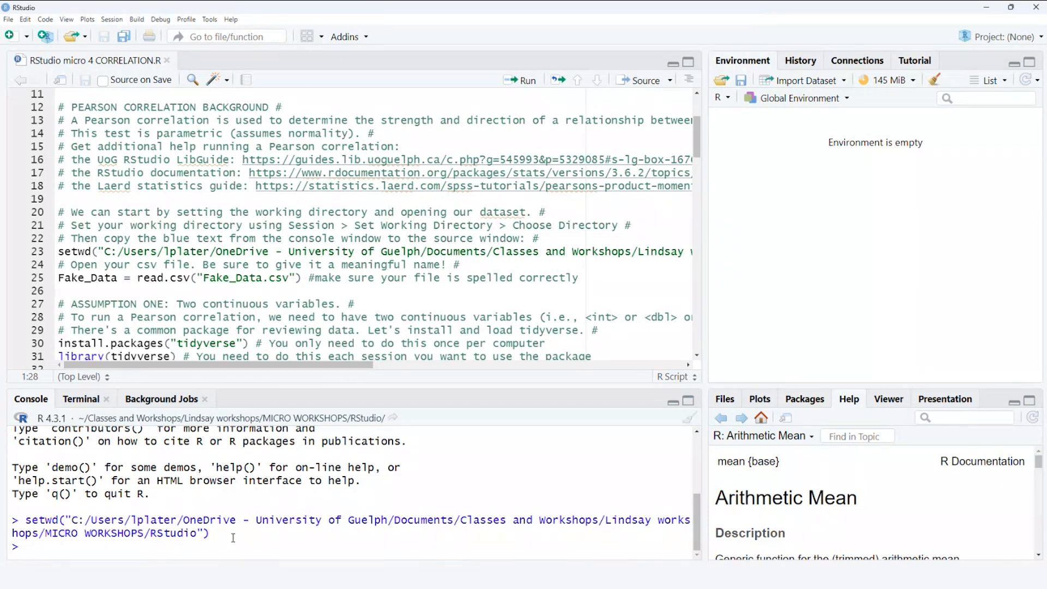
left_click_drag(230, 537, 13, 515)
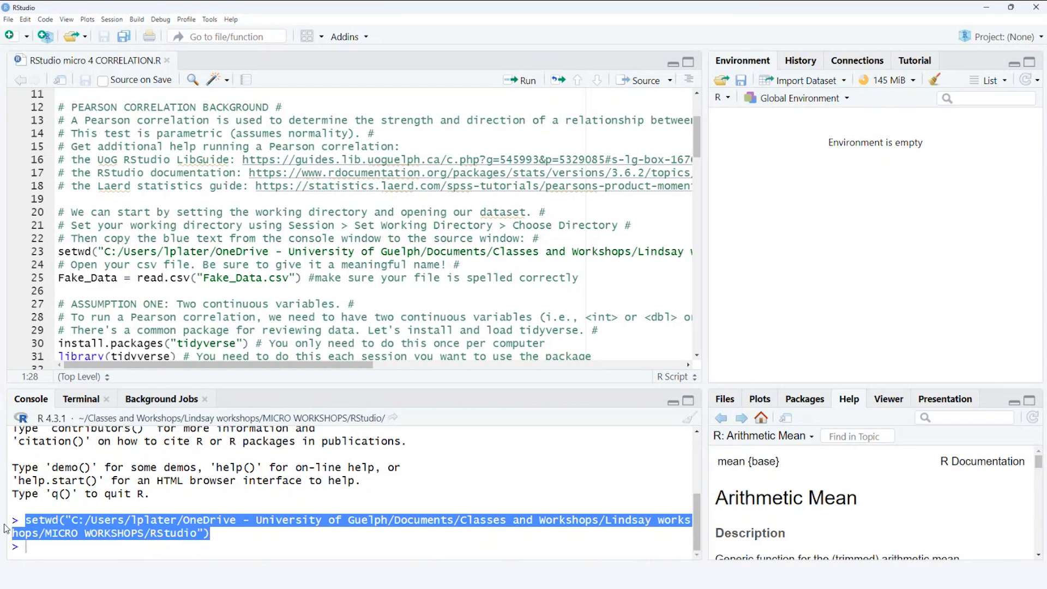
left_click(33, 252)
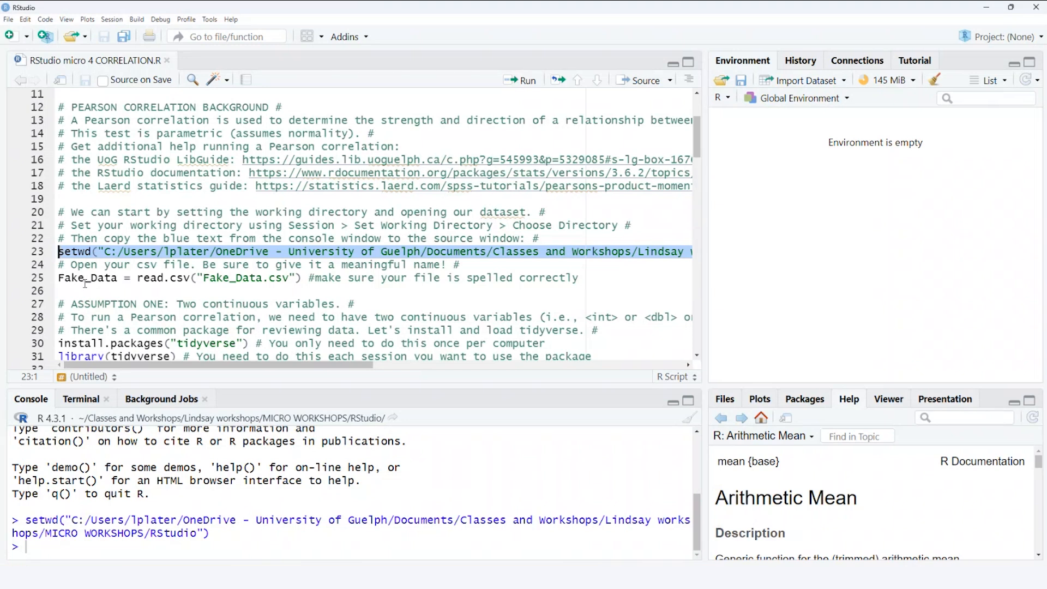
left_click(145, 266)
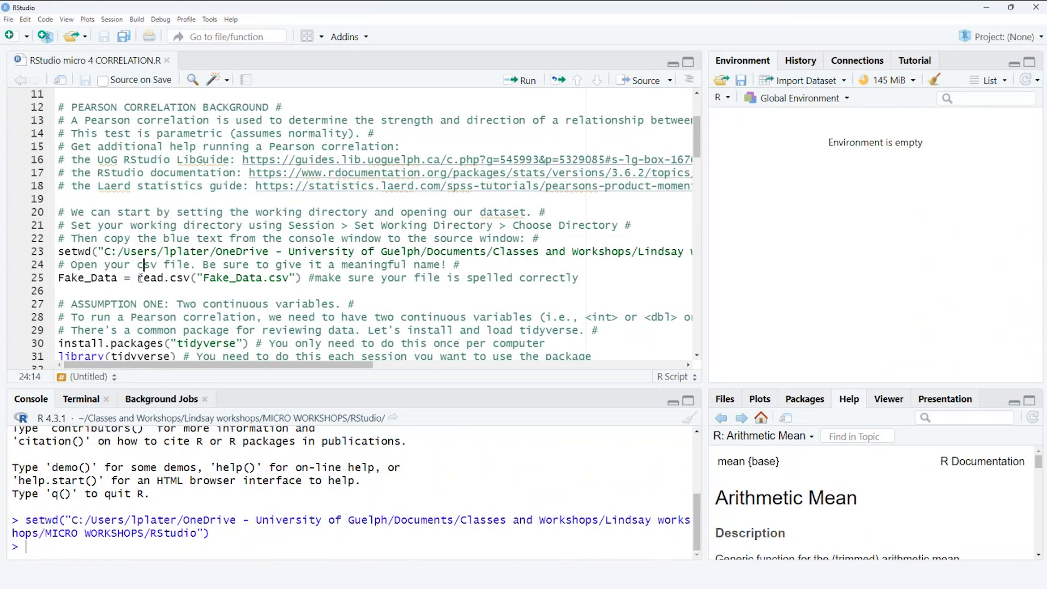
- Run the read.csv command on script line 25 to load Fake_Data.csv as Fake_Data
mouse_move(140, 278)
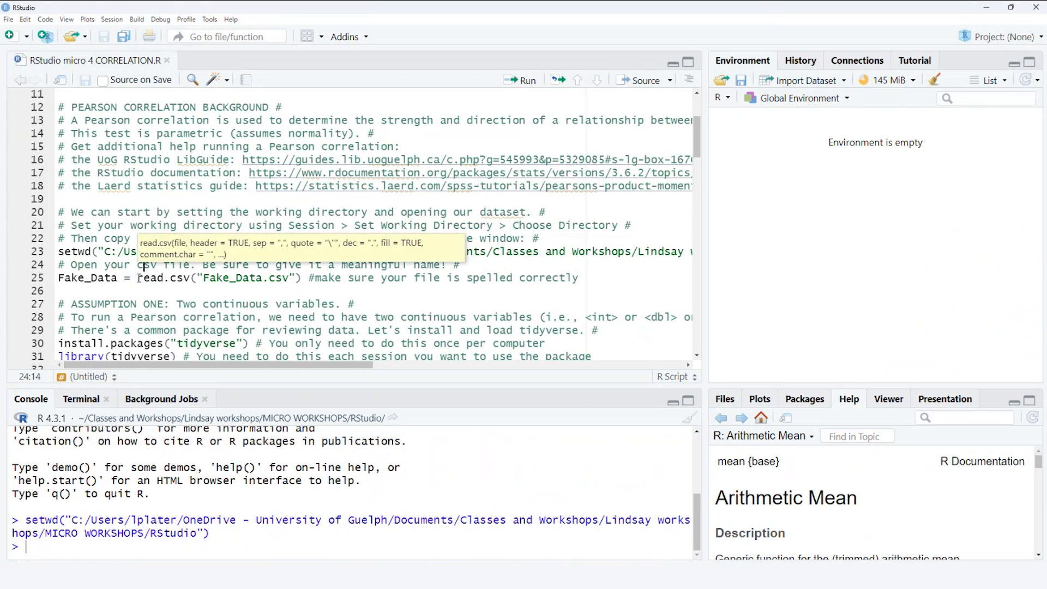
left_click_drag(139, 278, 190, 279)
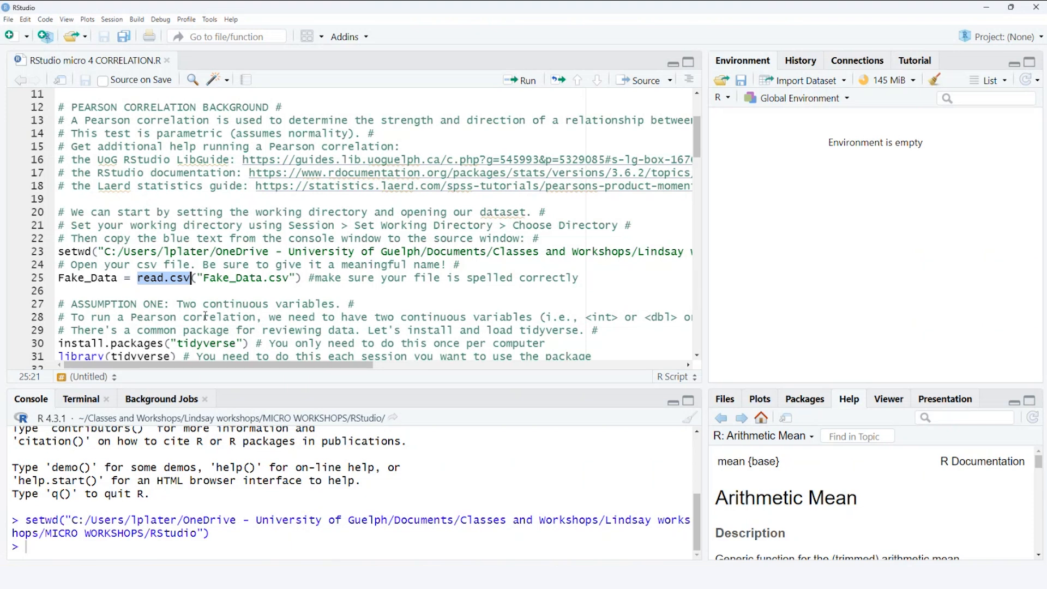
left_click_drag(197, 277, 296, 278)
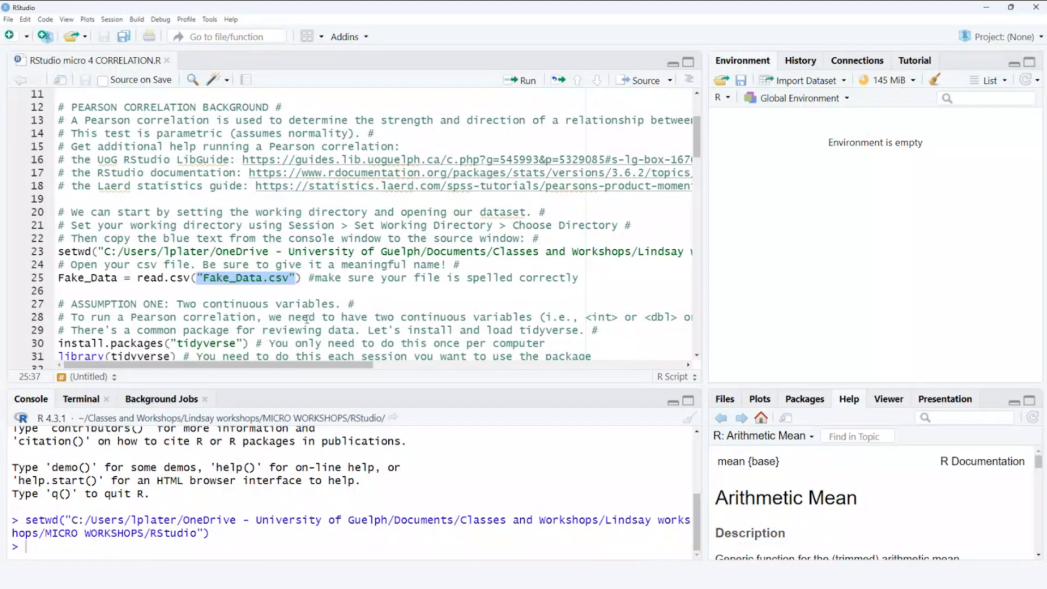
left_click(303, 278)
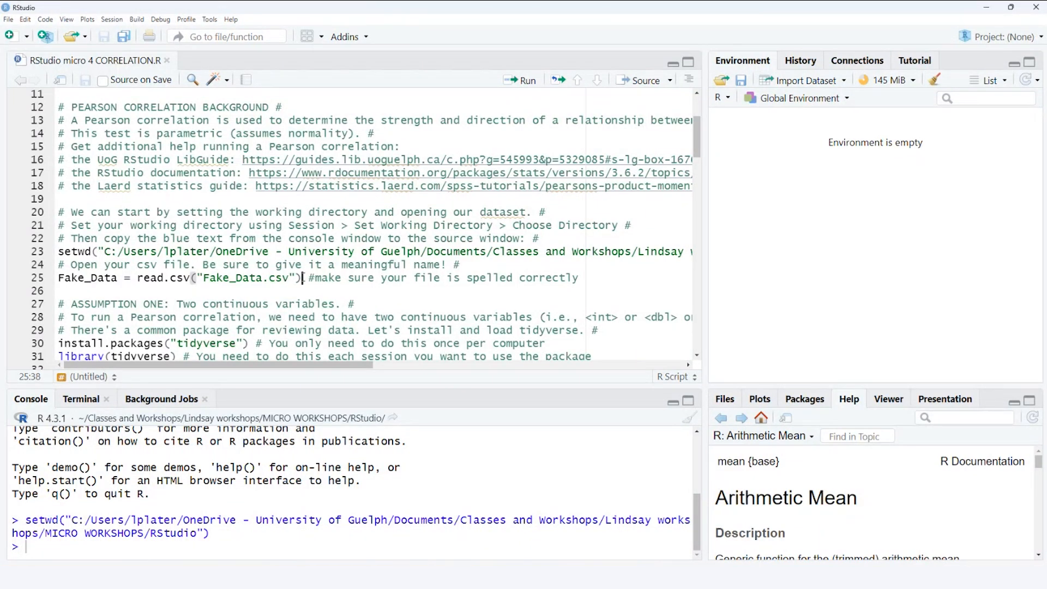
left_click_drag(298, 278, 58, 278)
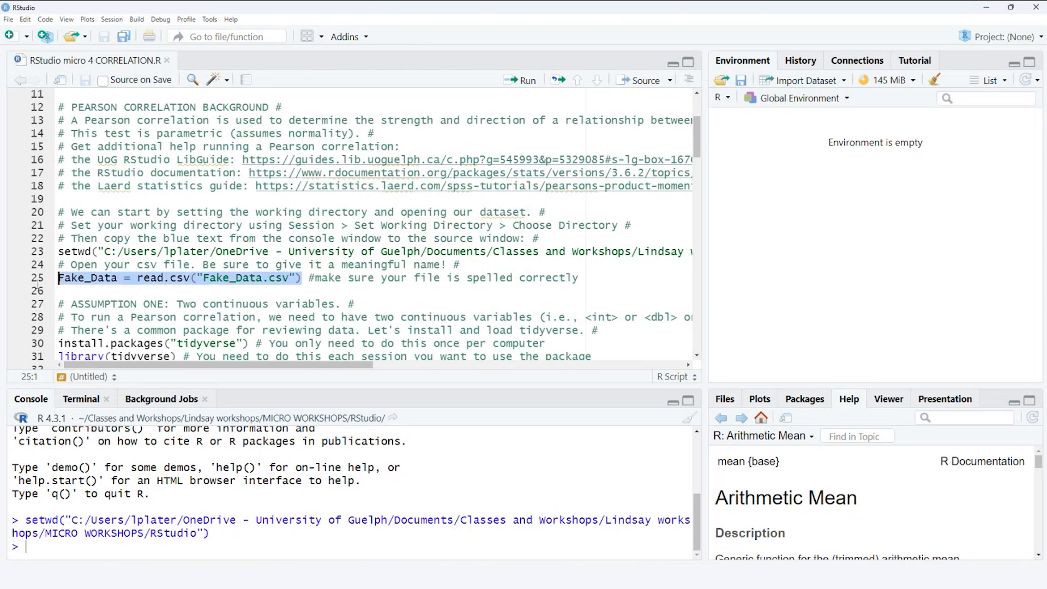
left_click(522, 81)
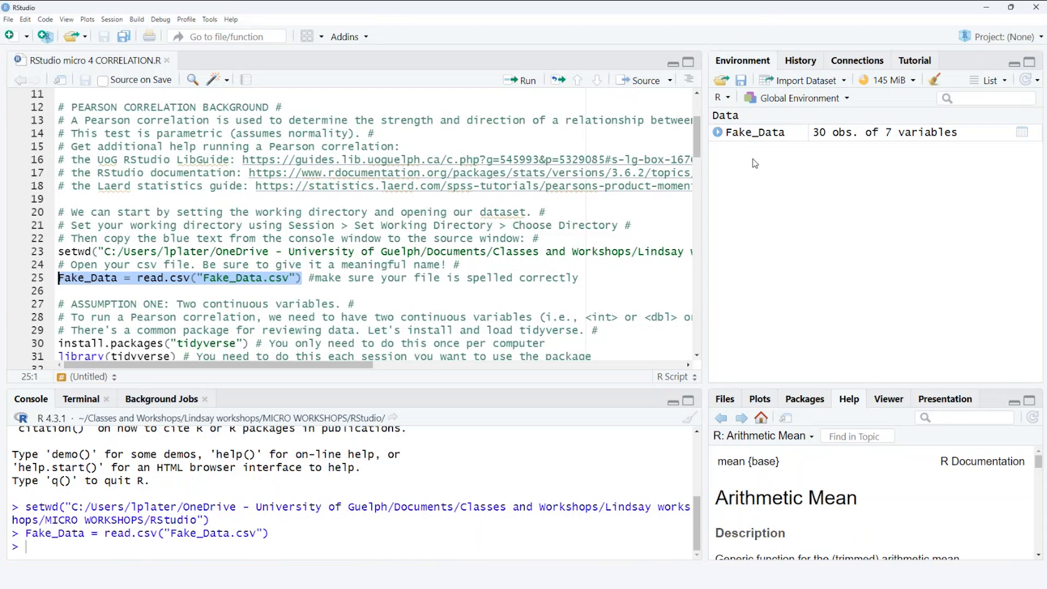
left_click(358, 290)
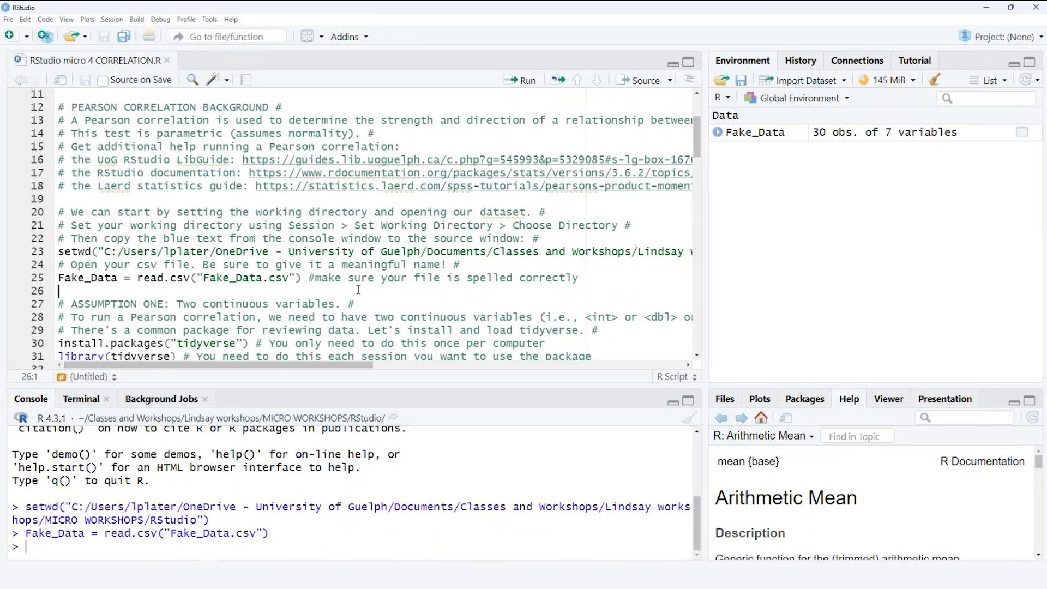
- Load the tidyverse package by running library(tidyverse) on script line 31, and make the console area taller
scroll(395, 305, "down", 5)
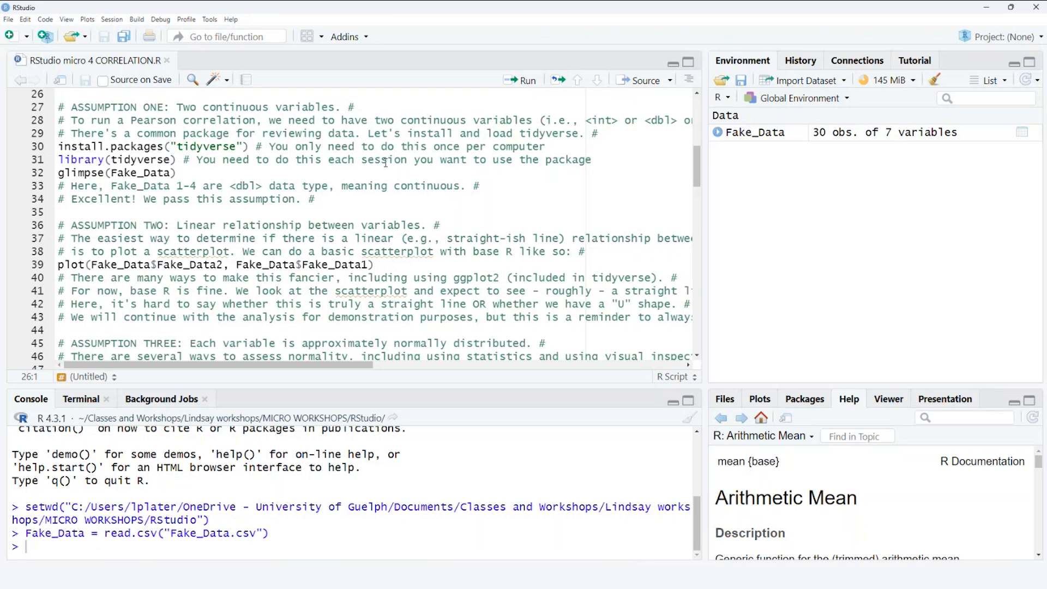
left_click_drag(249, 146, 58, 146)
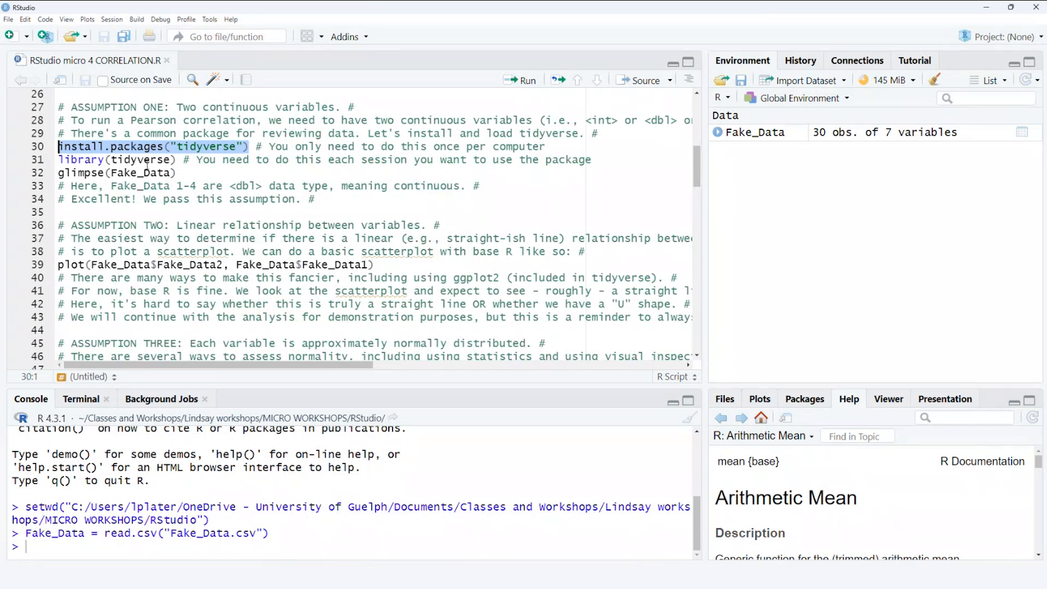
left_click_drag(176, 160, 53, 160)
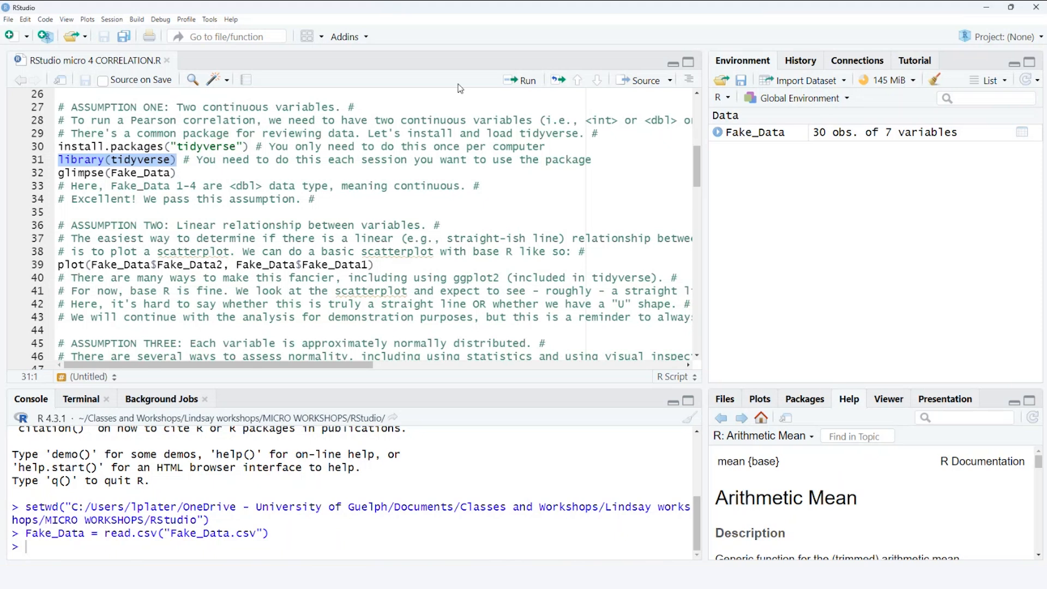
left_click(524, 80)
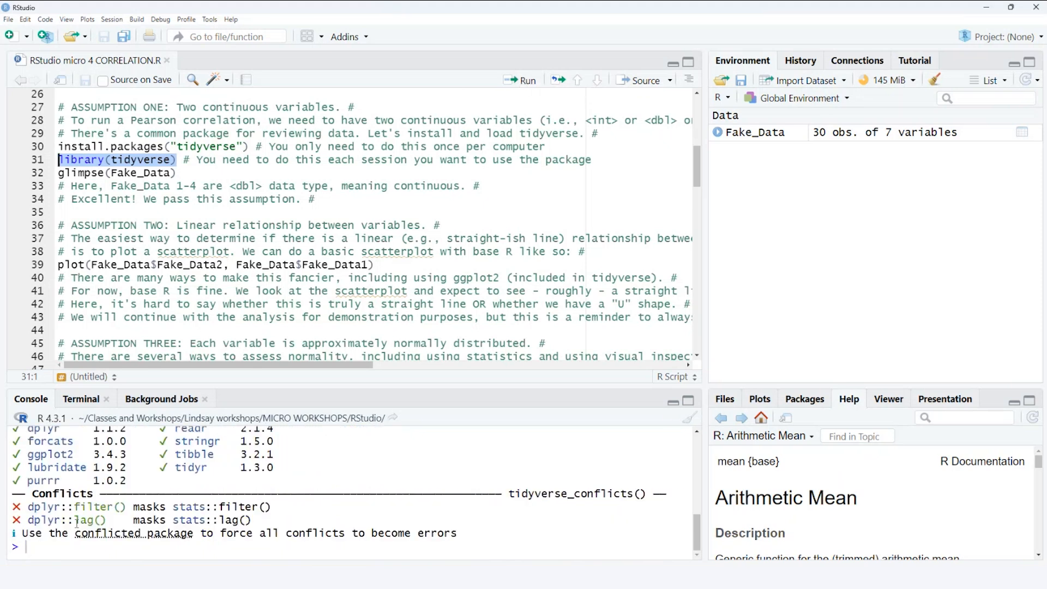
left_click_drag(151, 386, 152, 332)
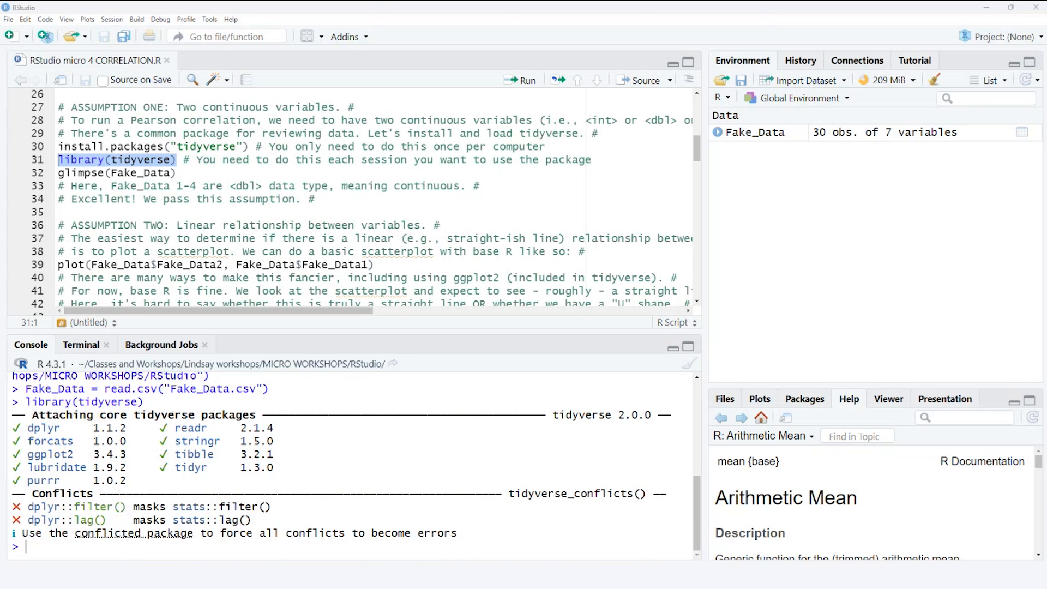
- Run glimpse(Fake_Data) on script line 32 and enlarge the console slightly to fit its output
left_click(185, 175)
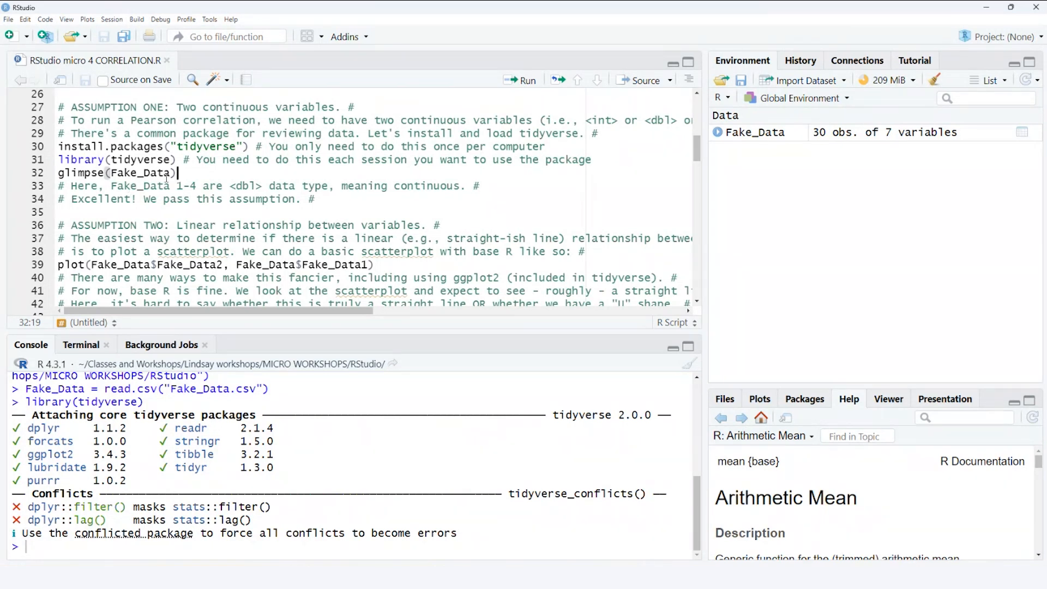
left_click_drag(176, 173, 58, 173)
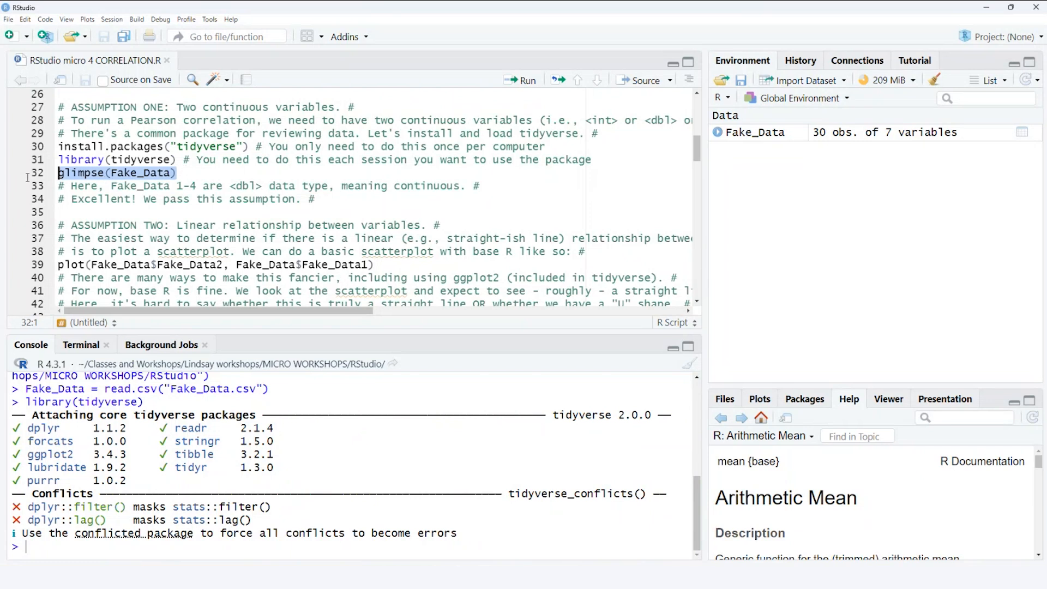
left_click(523, 90)
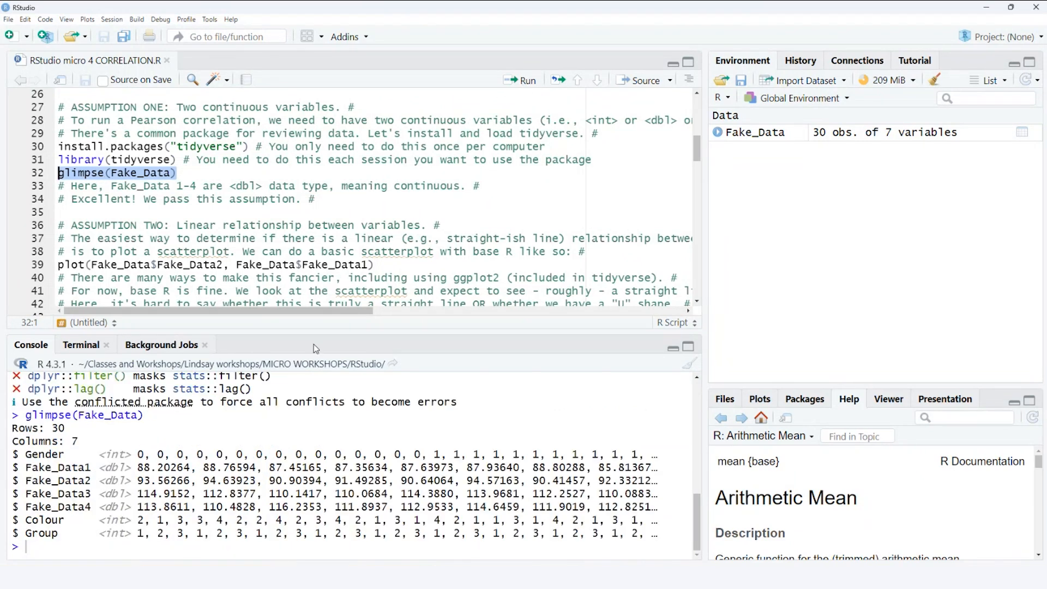
left_click_drag(317, 333, 318, 323)
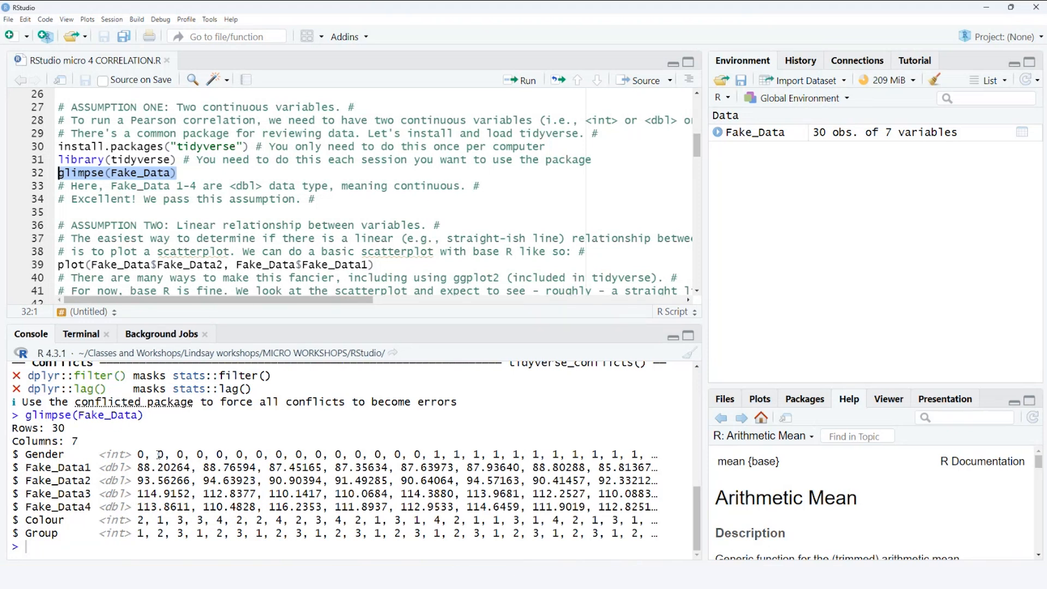
- Examine the glimpse output in the console, highlighting the column count and the data types of Gender, Fake_Data1 and Fake_Data2
left_click_drag(69, 428, 19, 441)
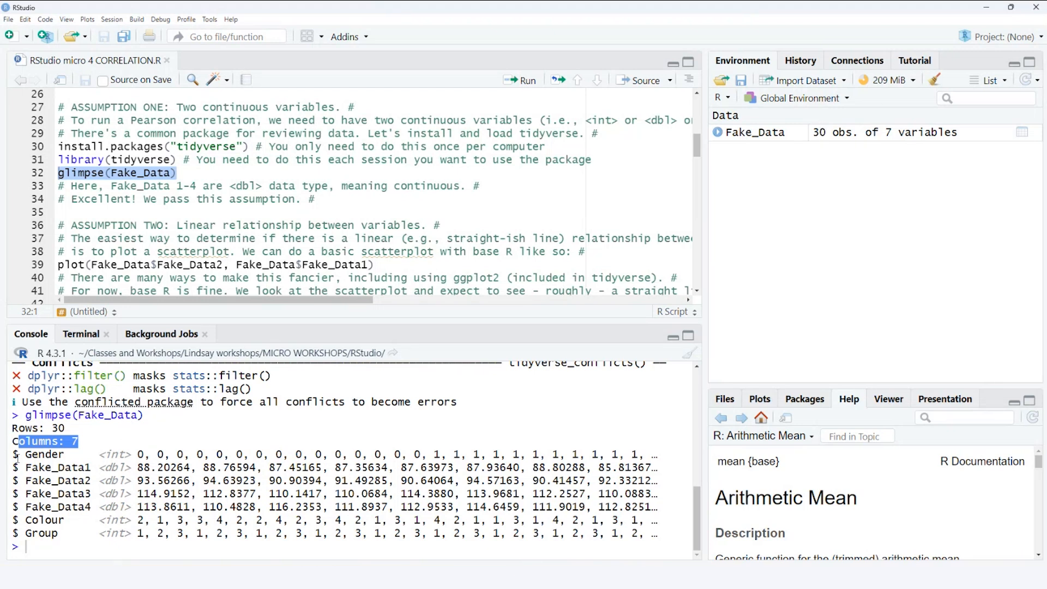
left_click_drag(19, 456, 12, 458)
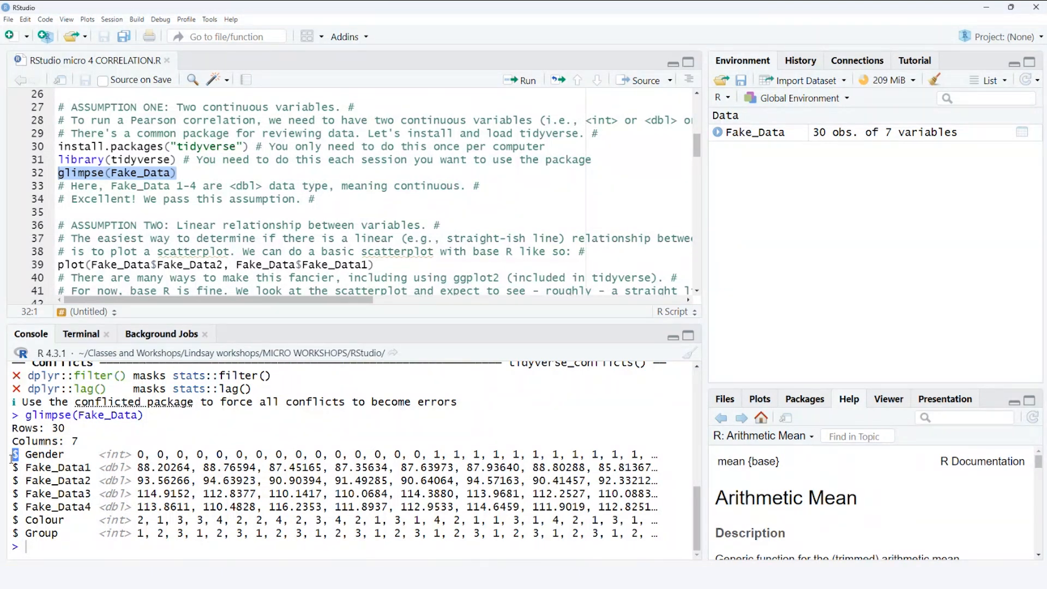
left_click_drag(97, 454, 137, 454)
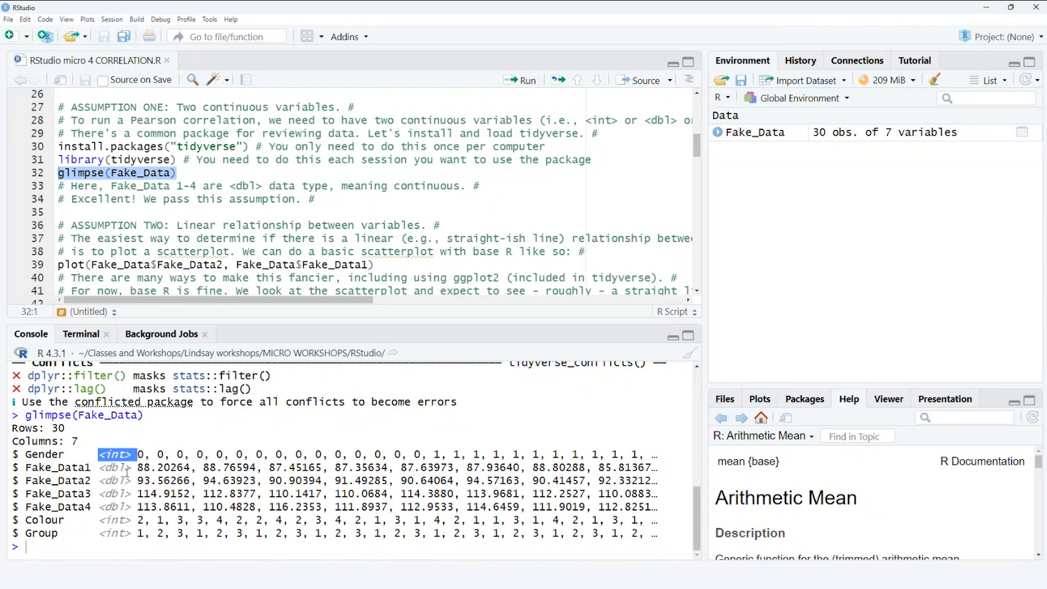
left_click(16, 469)
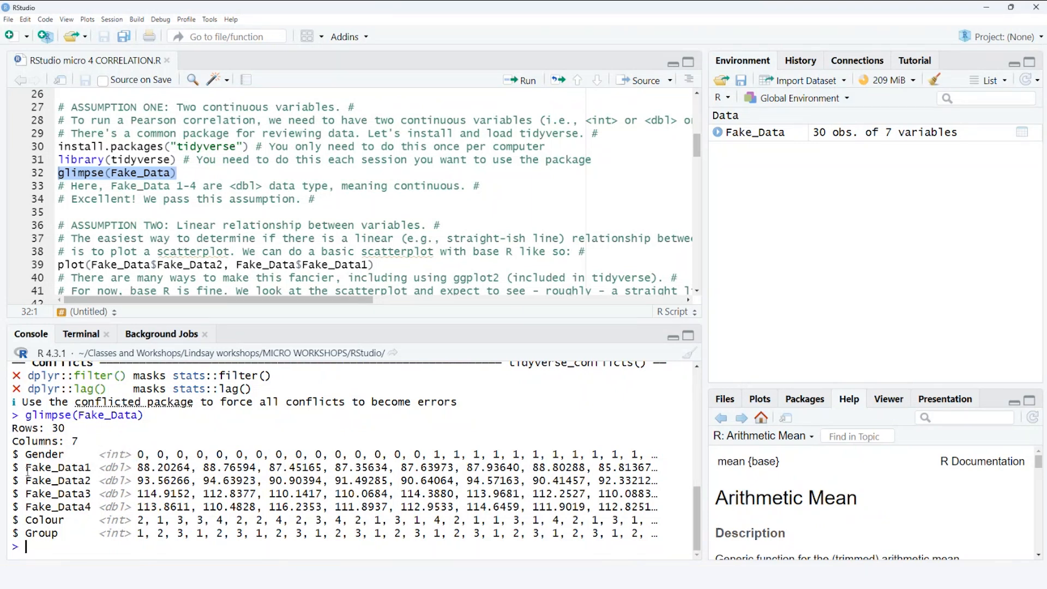
left_click_drag(99, 468, 131, 469)
left_click(18, 481)
left_click_drag(19, 481, 92, 481)
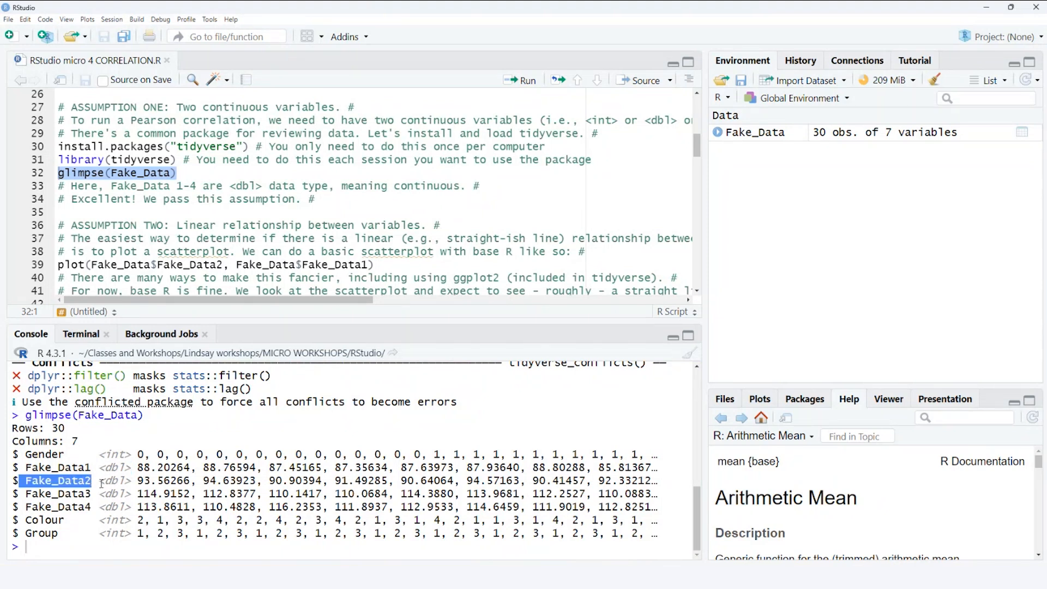
left_click_drag(98, 481, 131, 481)
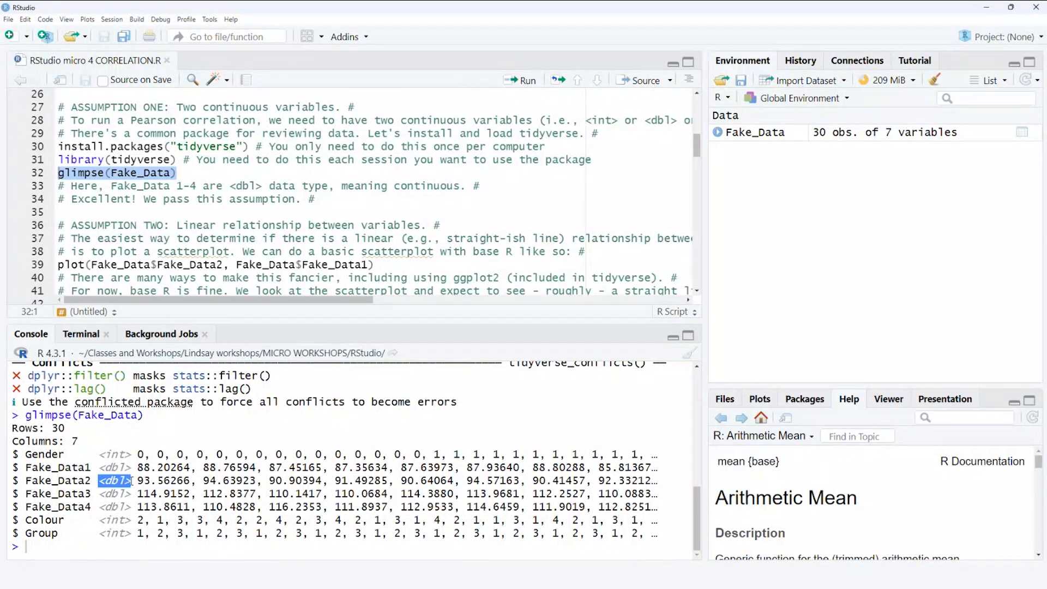
left_click(330, 194)
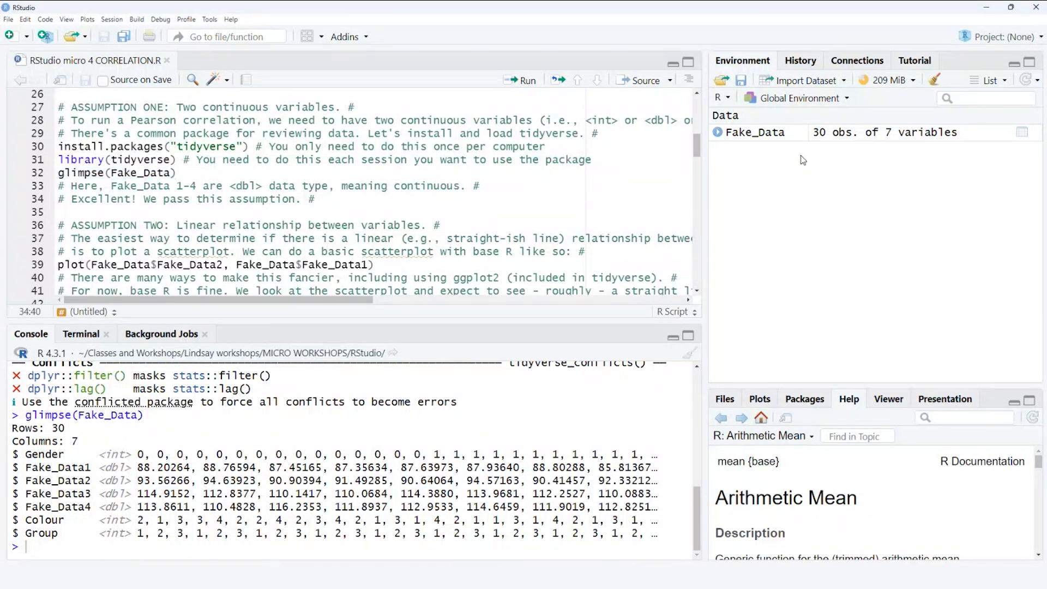
- Open the Fake_Data table in the data viewer and compare it with the glimpse output, highlighting the data type of Fake_Data1
double_click(756, 132)
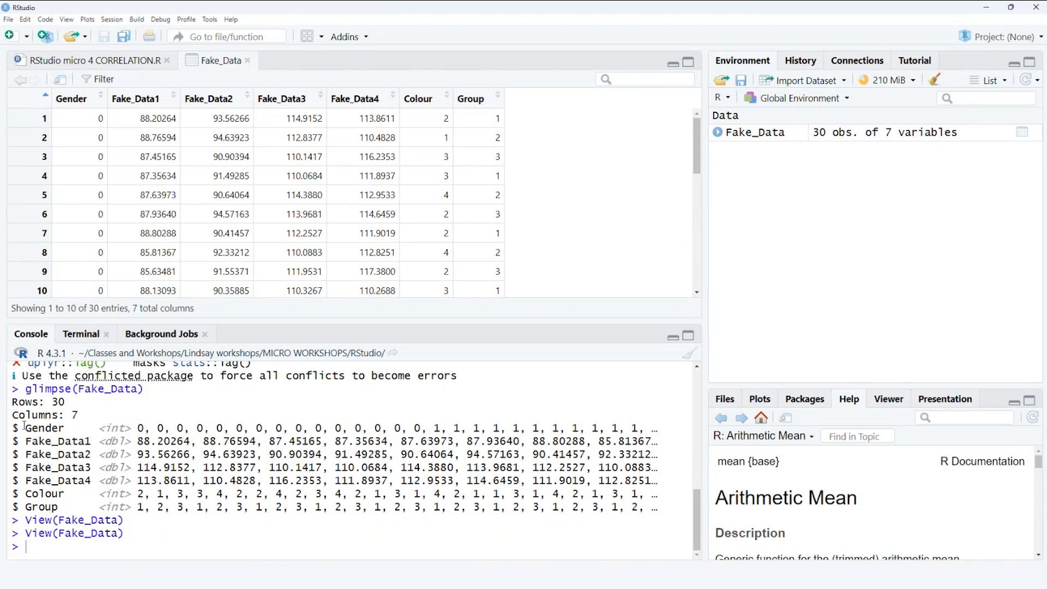
left_click_drag(17, 401, 628, 511)
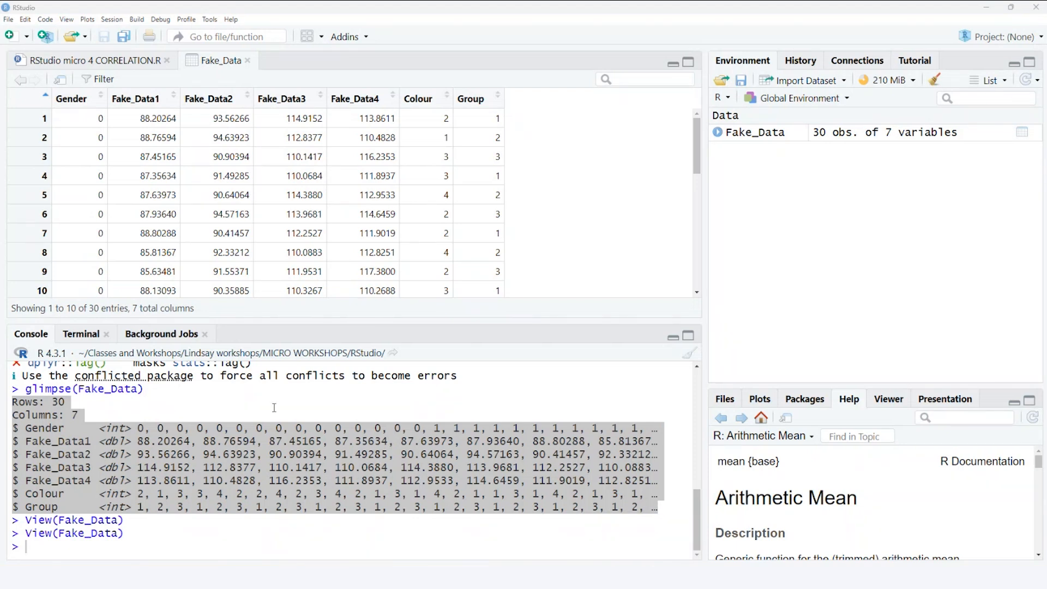
left_click_drag(100, 441, 132, 441)
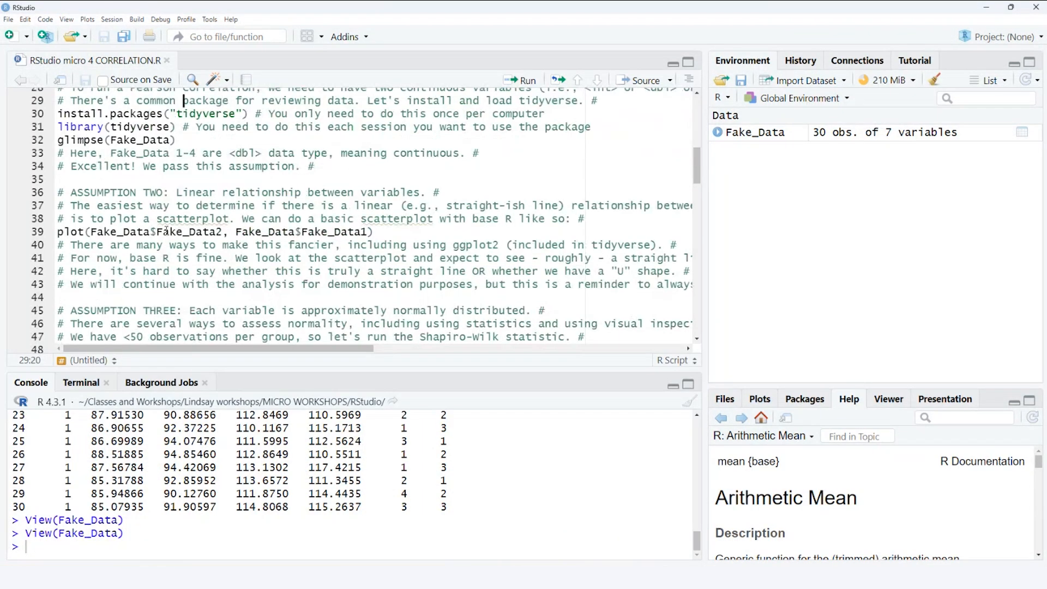
- Try to run the scatterplot command plot(Fake_Data$Fake_Data2, Fake_Data$Fake_Data1) on script line 39
scroll(211, 200, "up", 1)
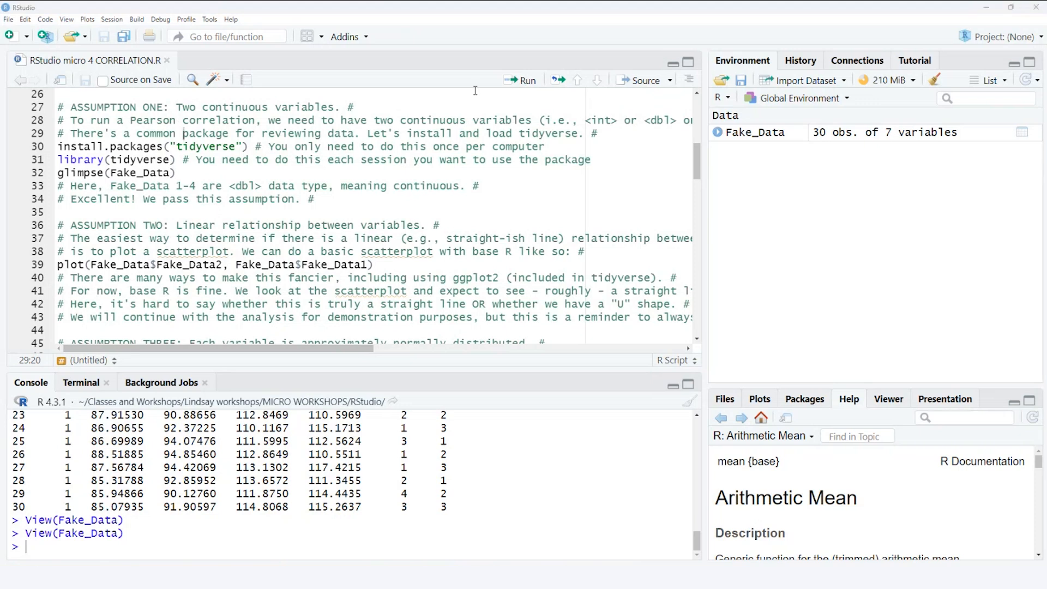
scroll(476, 199, "down", 3)
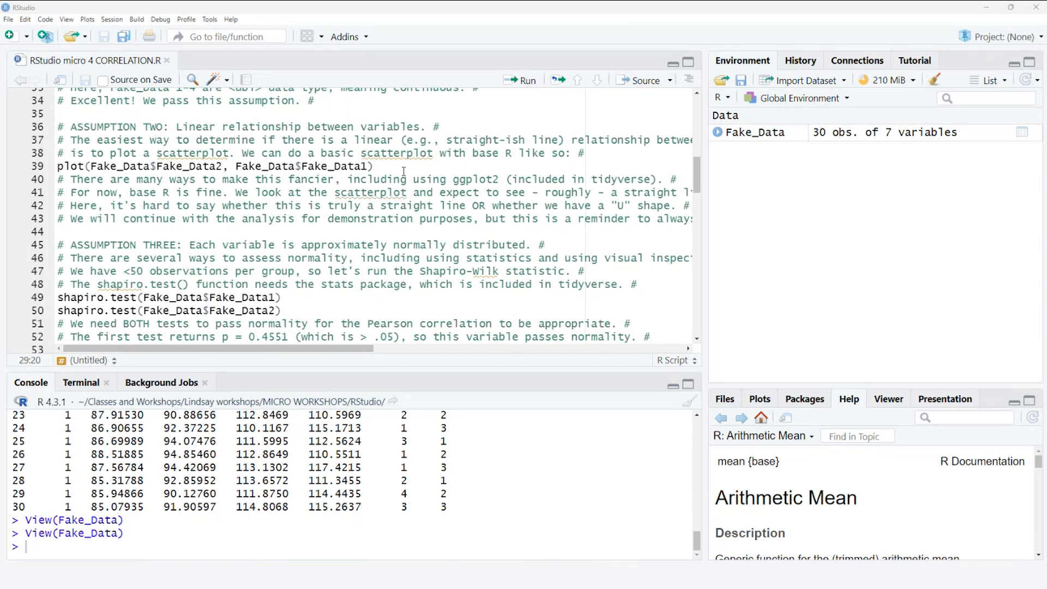
left_click_drag(401, 166, 53, 166)
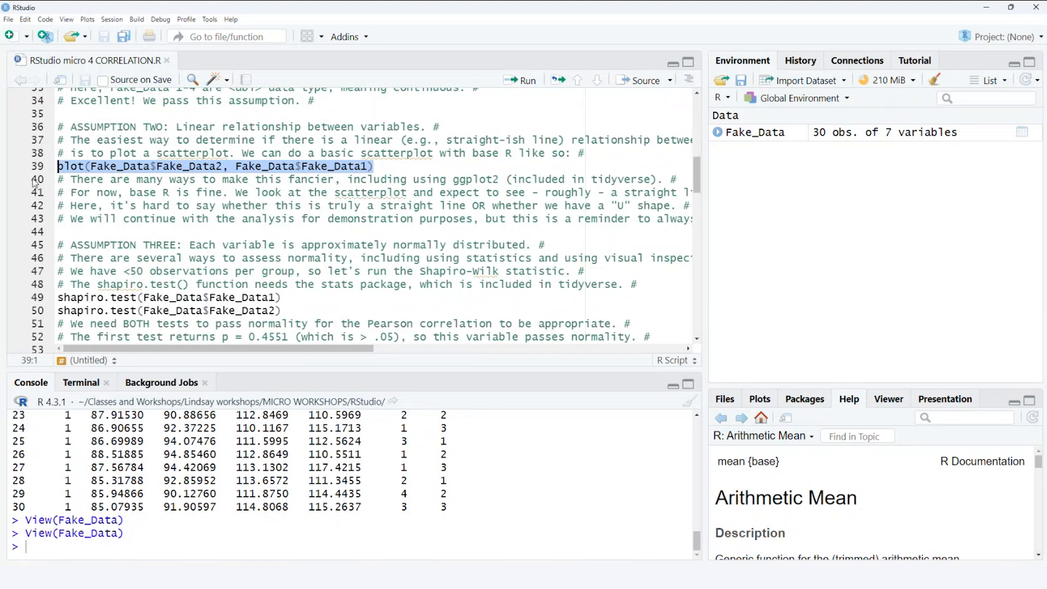
left_click(524, 80)
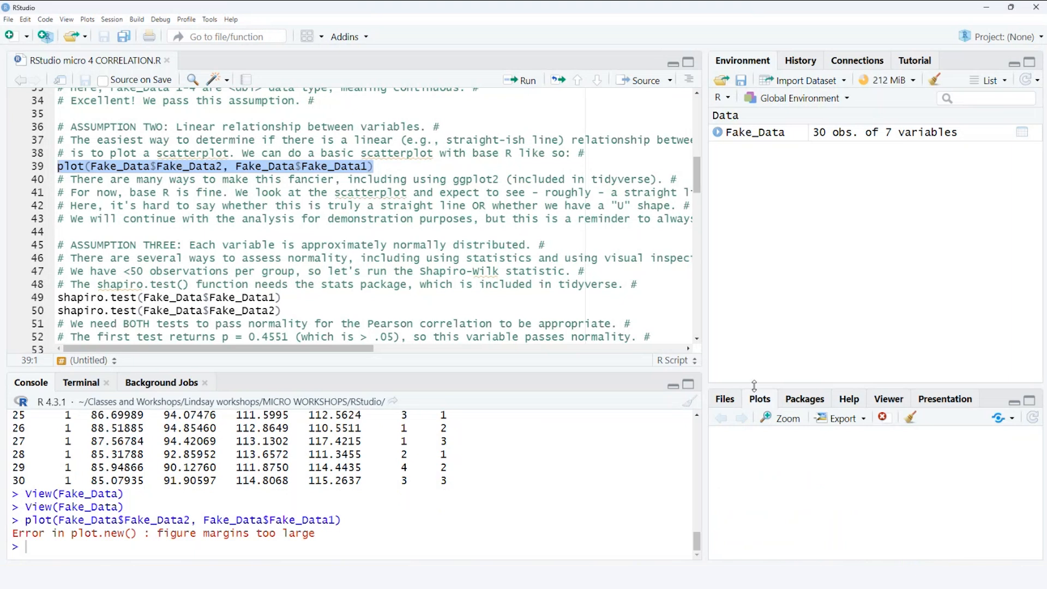
left_click_drag(316, 533, 286, 545)
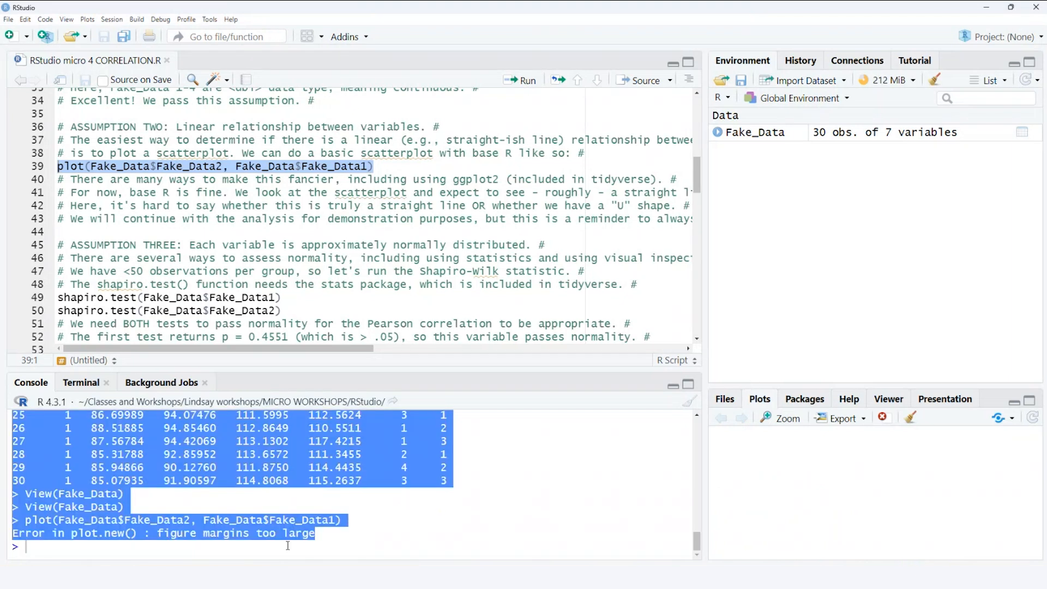
left_click(287, 546)
- Make the plot area taller and wider, and rerun the plot command on script line 39 to draw the scatterplot
left_click_drag(794, 386, 780, 267)
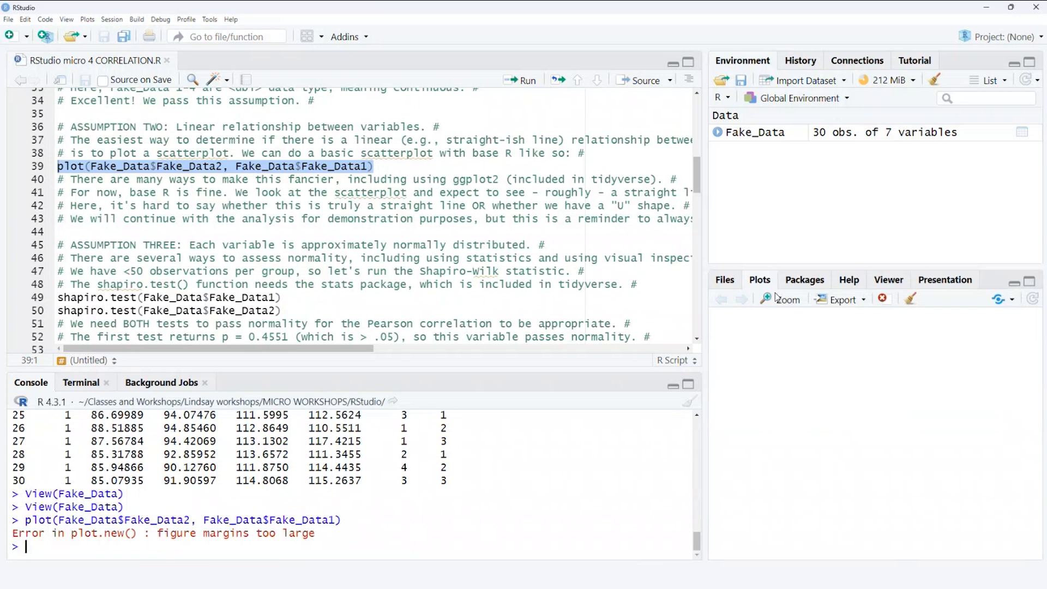
left_click_drag(705, 218, 579, 219)
left_click(363, 231)
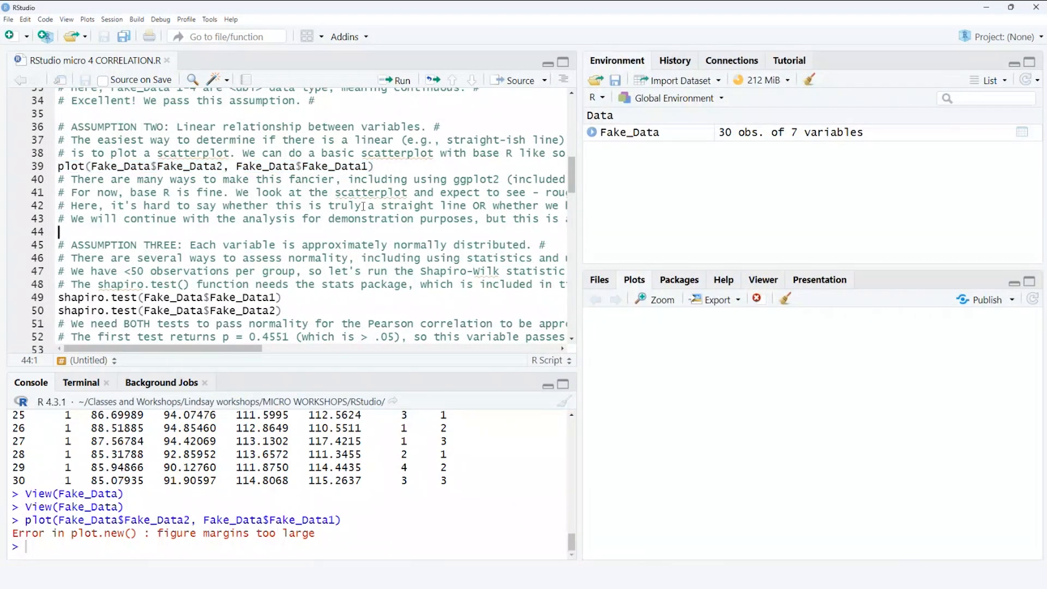
left_click(379, 166)
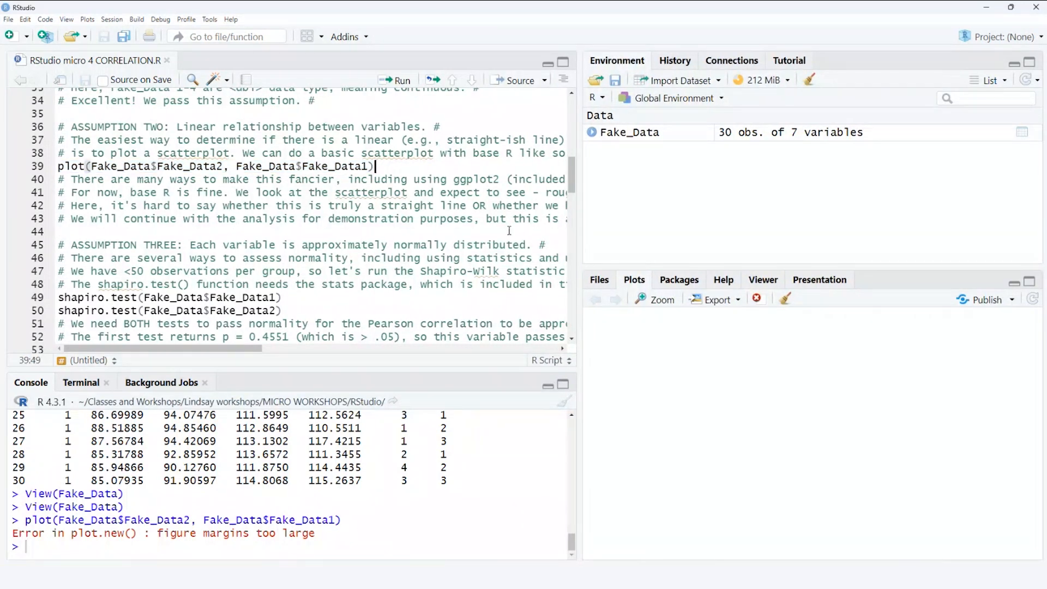
left_click(395, 81)
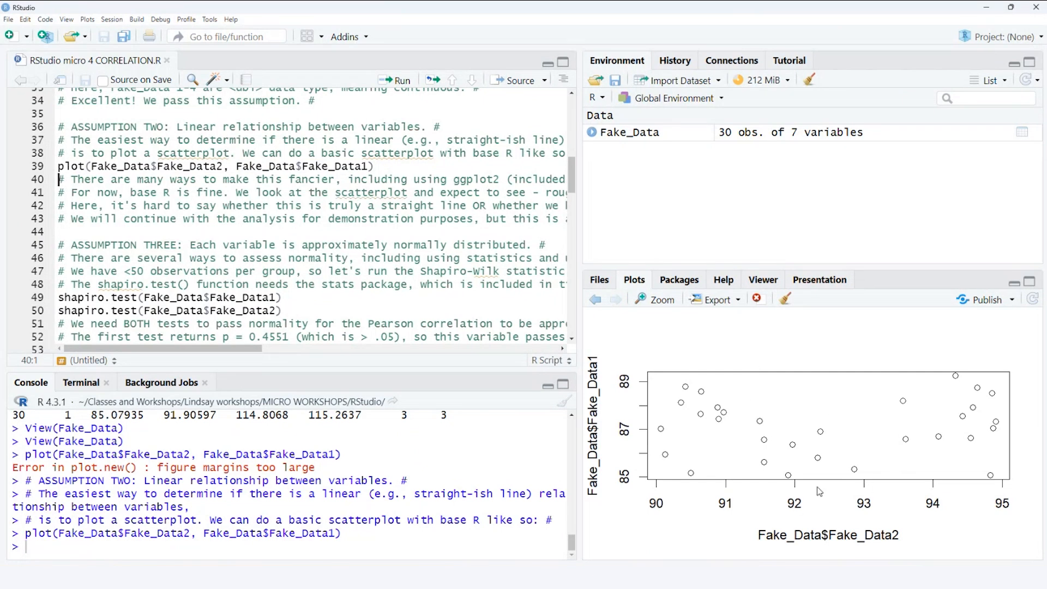
- Examine the scatterplot of Fake_Data2 against Fake_Data1 in a maximized zoom window for a linear pattern, and close the window
left_click(656, 302)
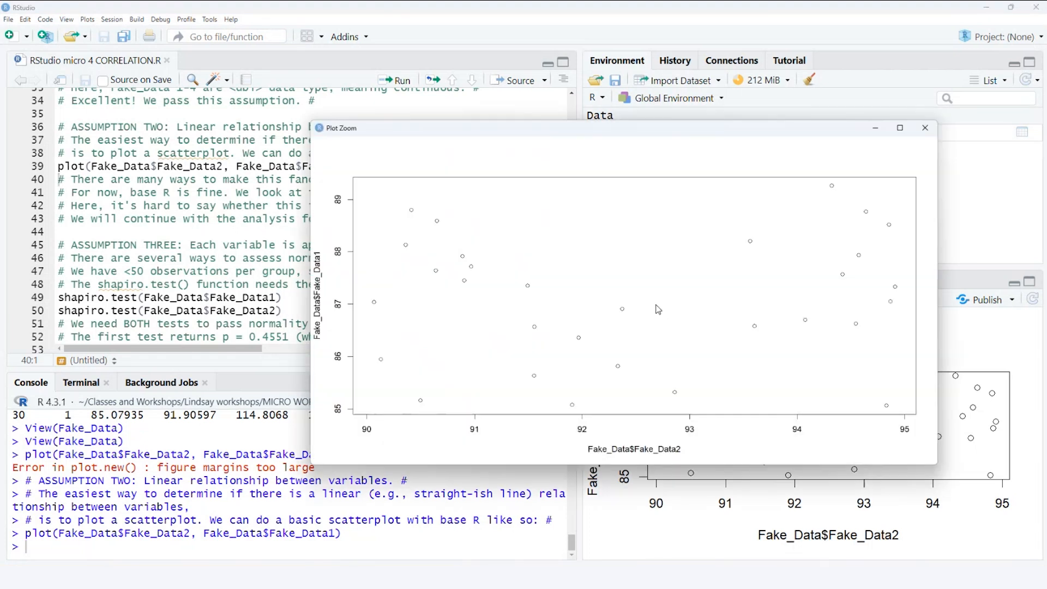
double_click(702, 131)
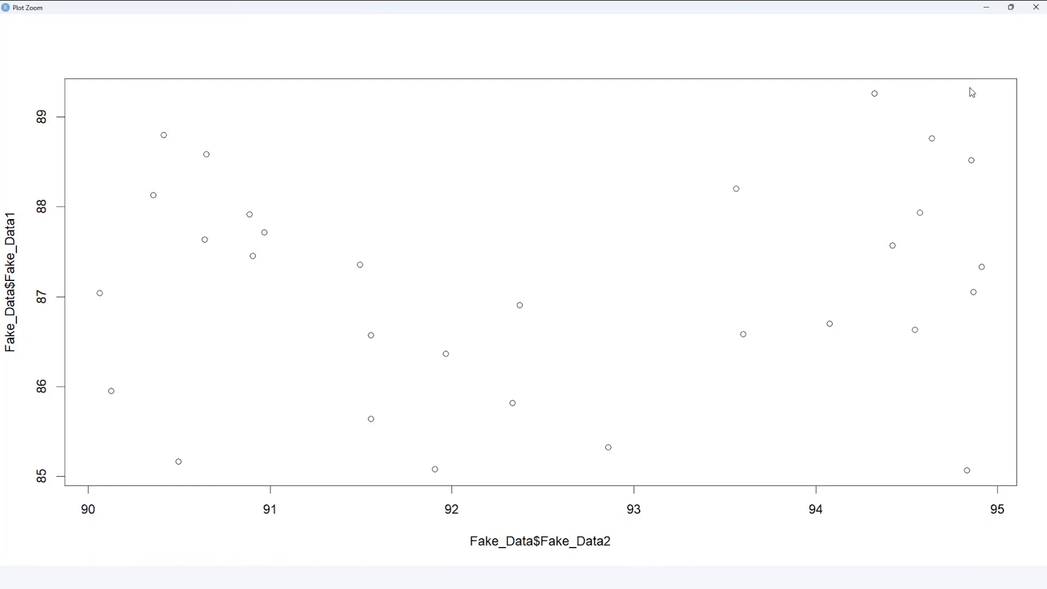
left_click(1035, 7)
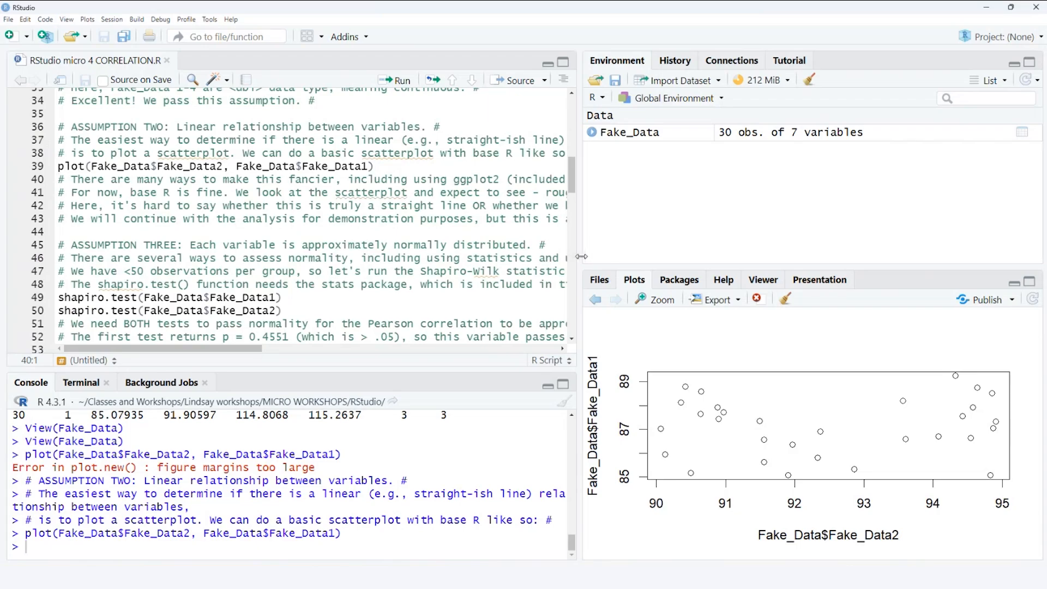
- Widen the script area and examine the function, dataset and variable parts of the shapiro.test call on script line 49
left_click_drag(580, 257, 798, 338)
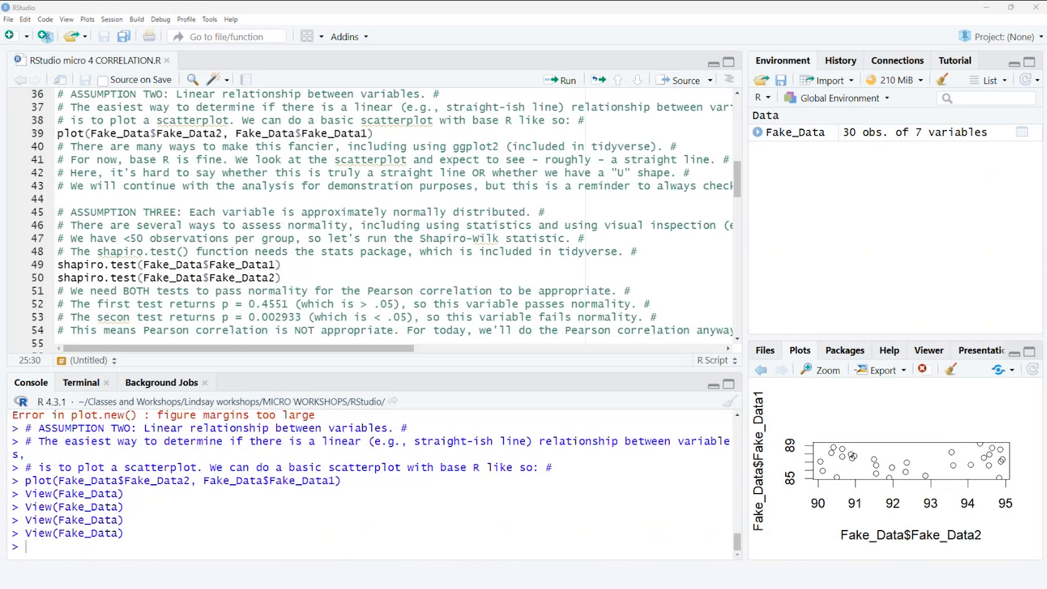
left_click_drag(736, 177, 740, 198)
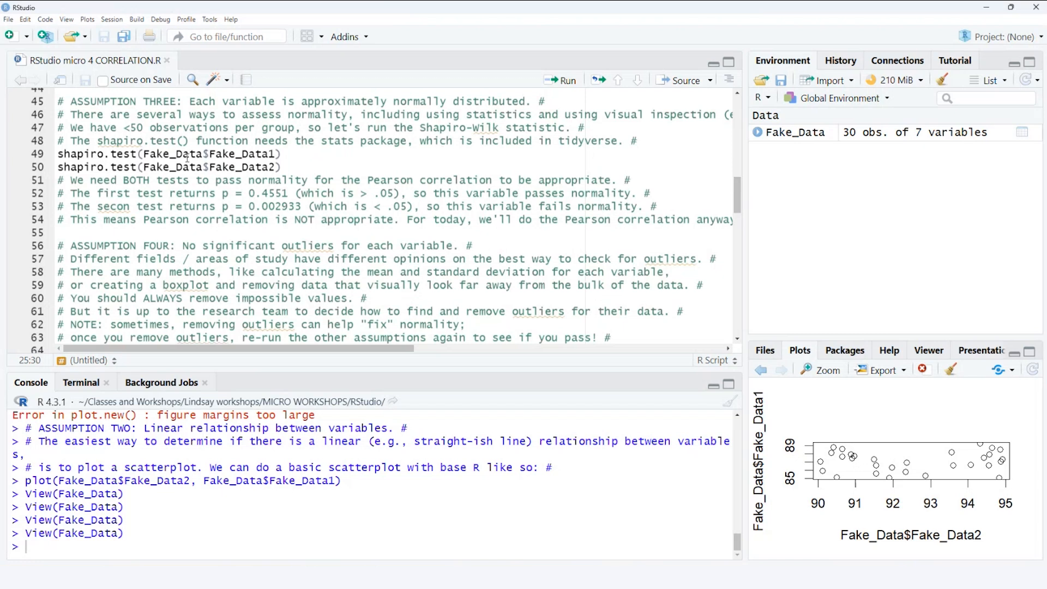
left_click_drag(138, 154, 58, 155)
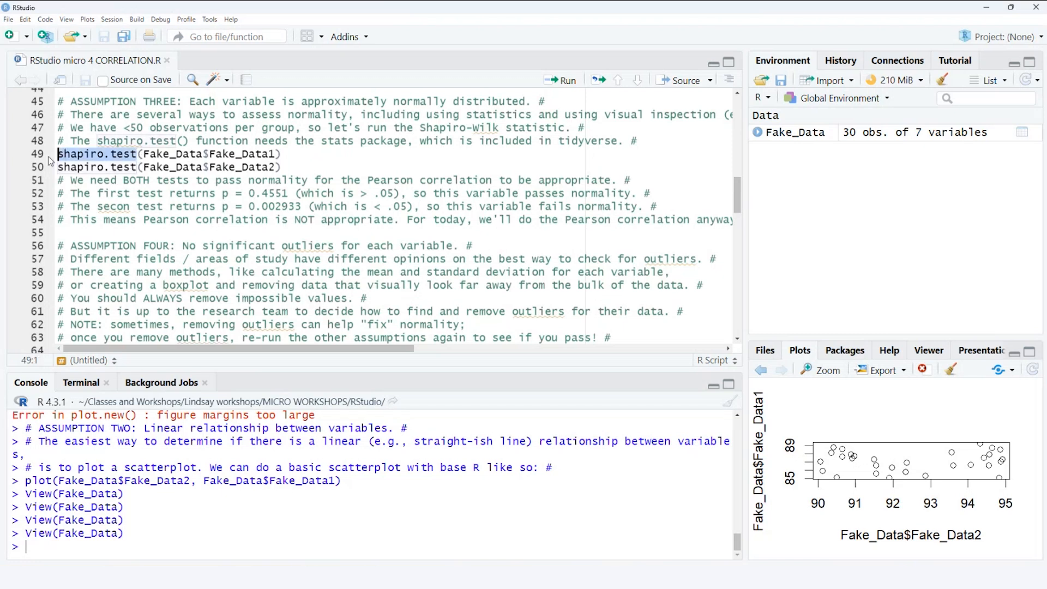
left_click(224, 193)
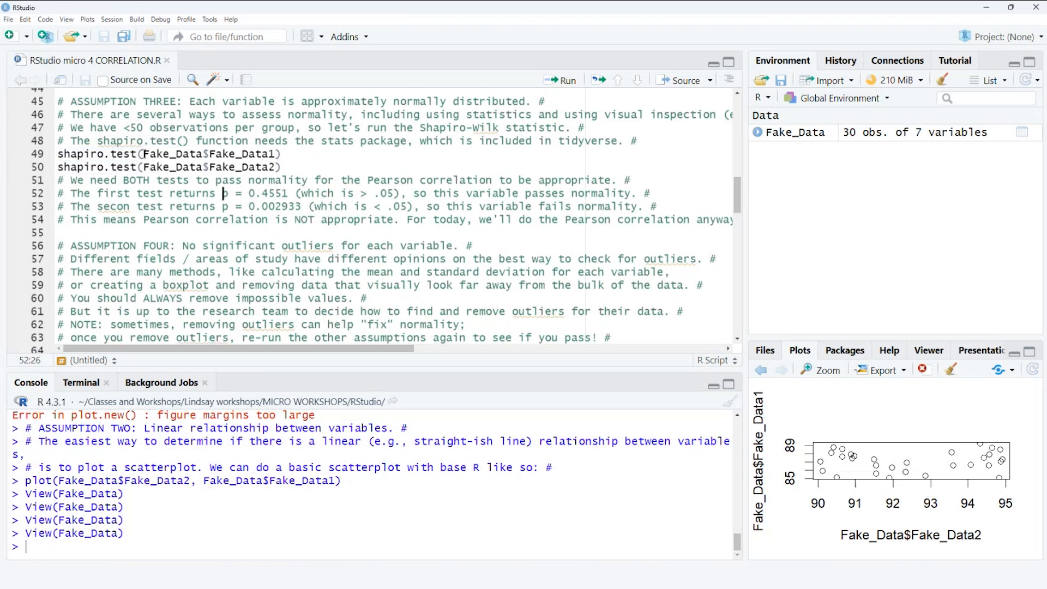
left_click_drag(143, 155, 201, 155)
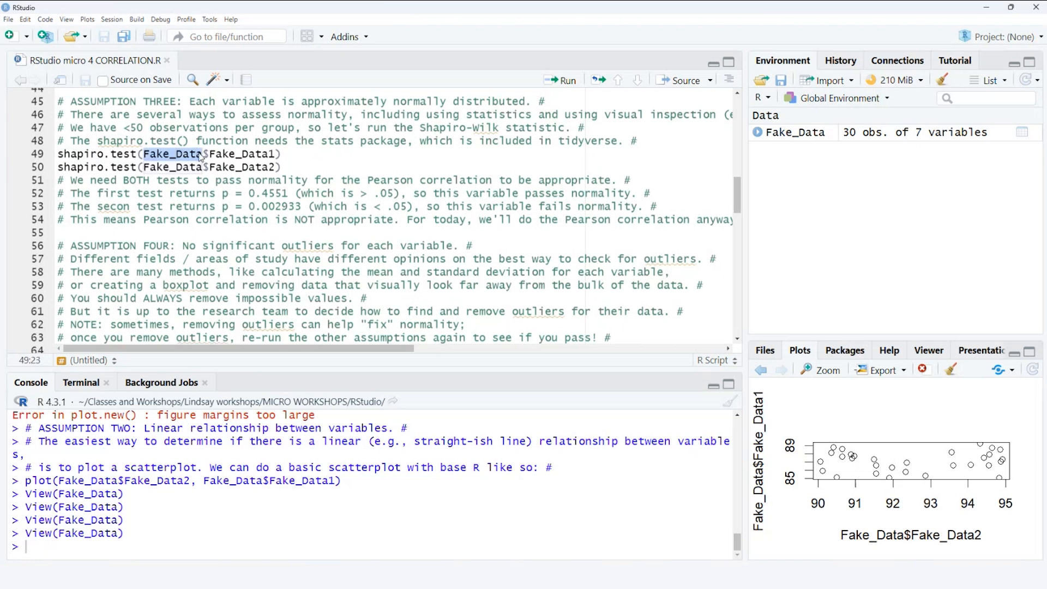
left_click(204, 155)
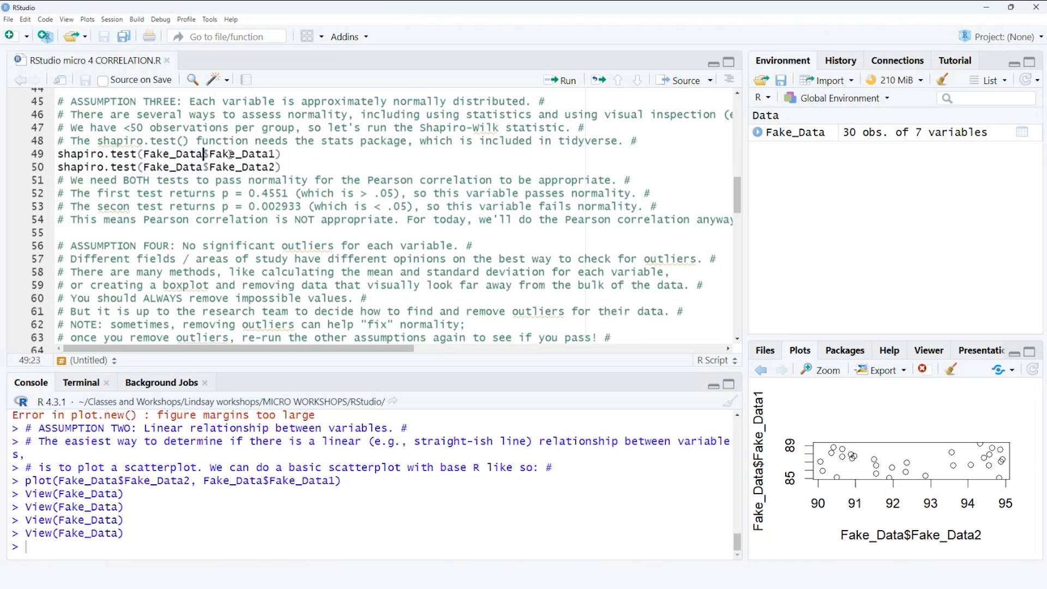
left_click_drag(277, 155, 212, 157)
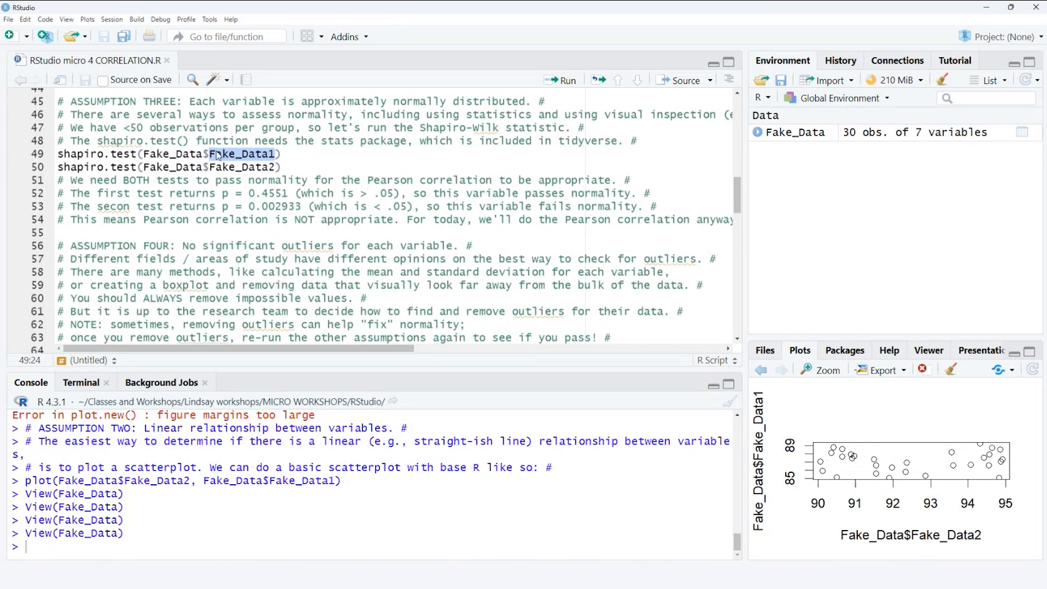
left_click(281, 155)
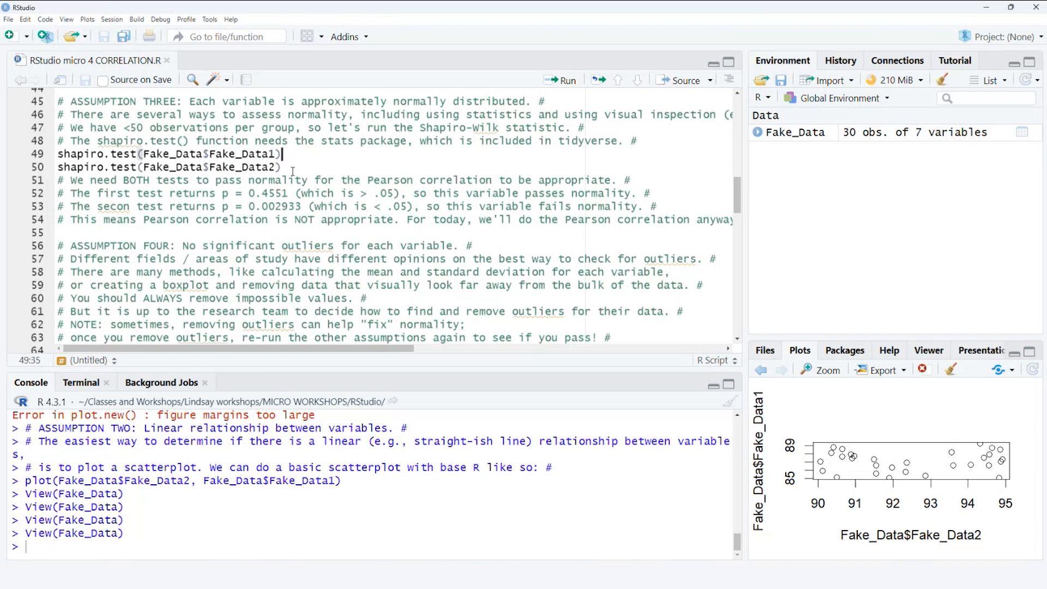
- Run the Shapiro-Wilk tests for Fake_Data1 and Fake_Data2 on script lines 49 and 50, and make the console area taller
left_click_drag(284, 167, 58, 154)
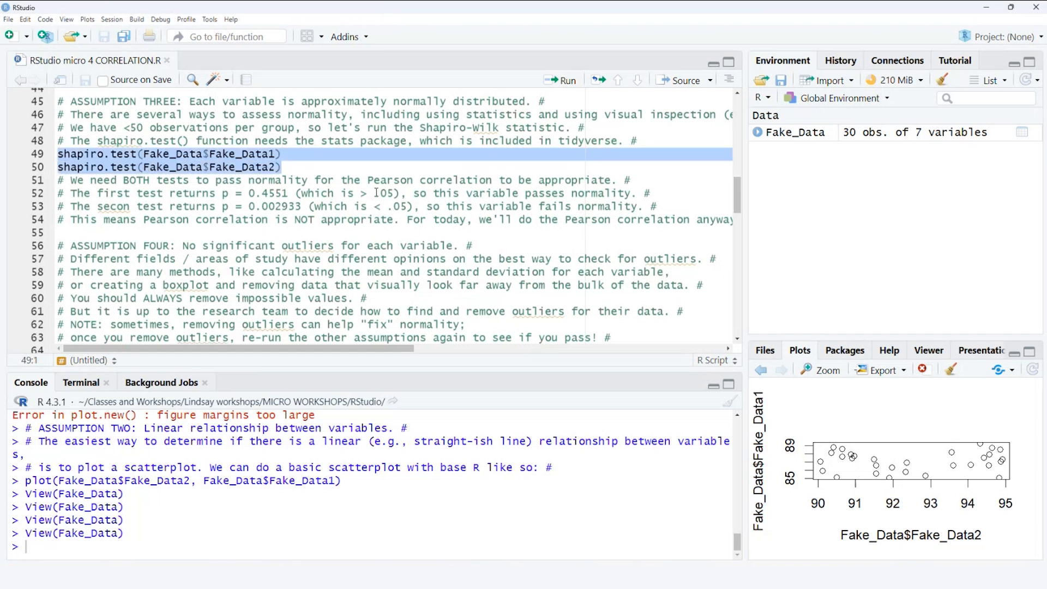
left_click(568, 84)
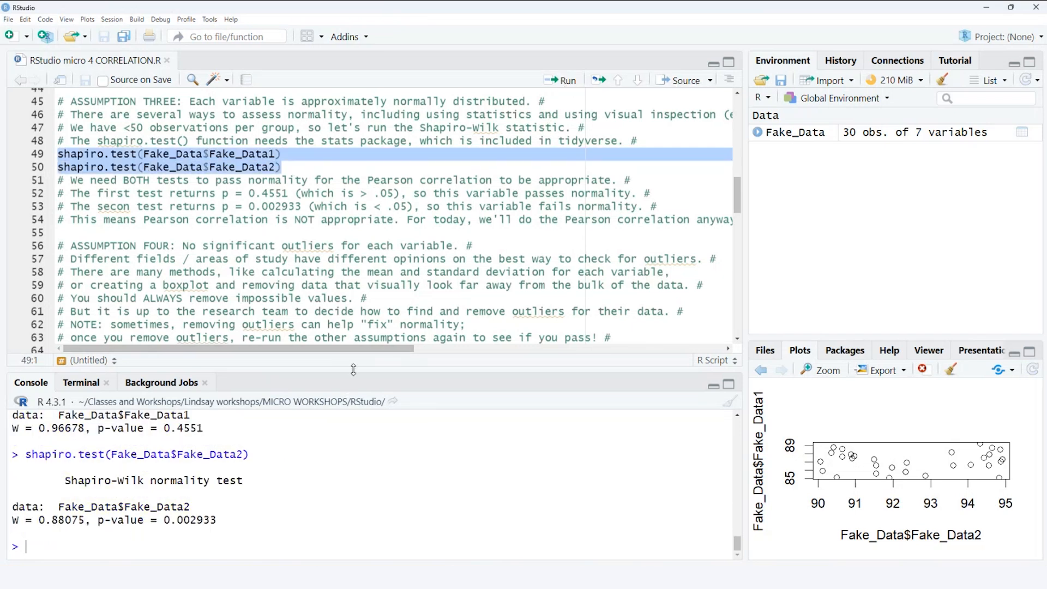
left_click_drag(352, 371, 348, 317)
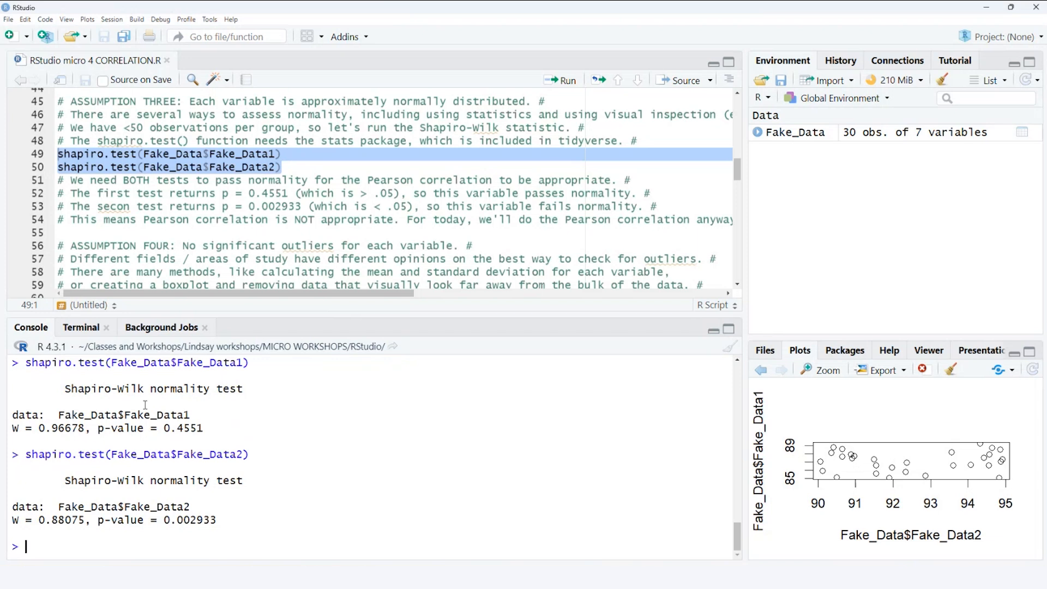
- Examine the variable names, W statistics and p-values in the Shapiro-Wilk console output for Fake_Data1 and Fake_Data2
left_click_drag(58, 415, 191, 415)
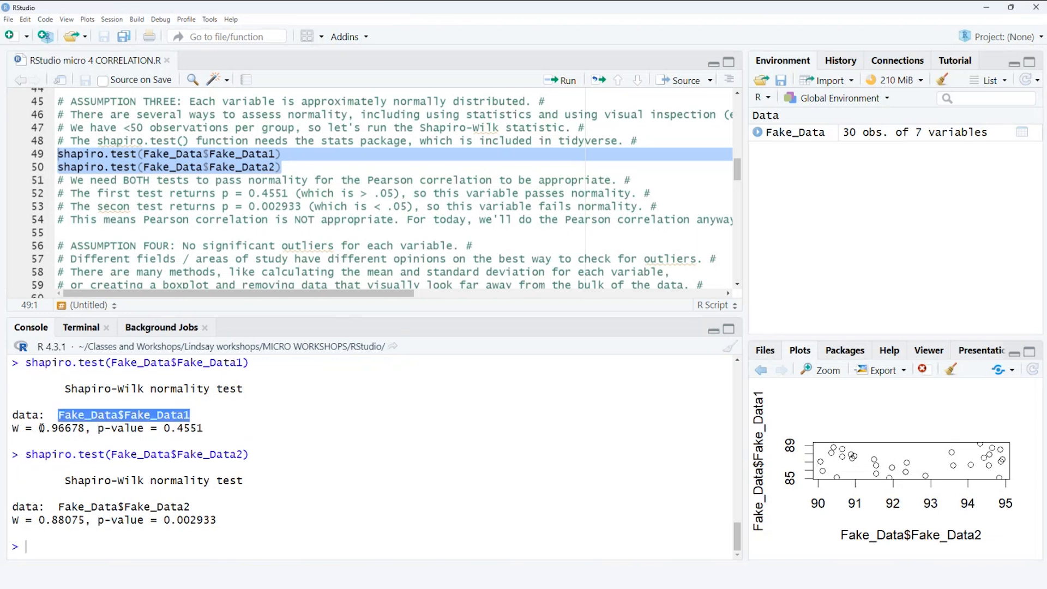
left_click_drag(72, 428, 205, 428)
left_click(218, 427)
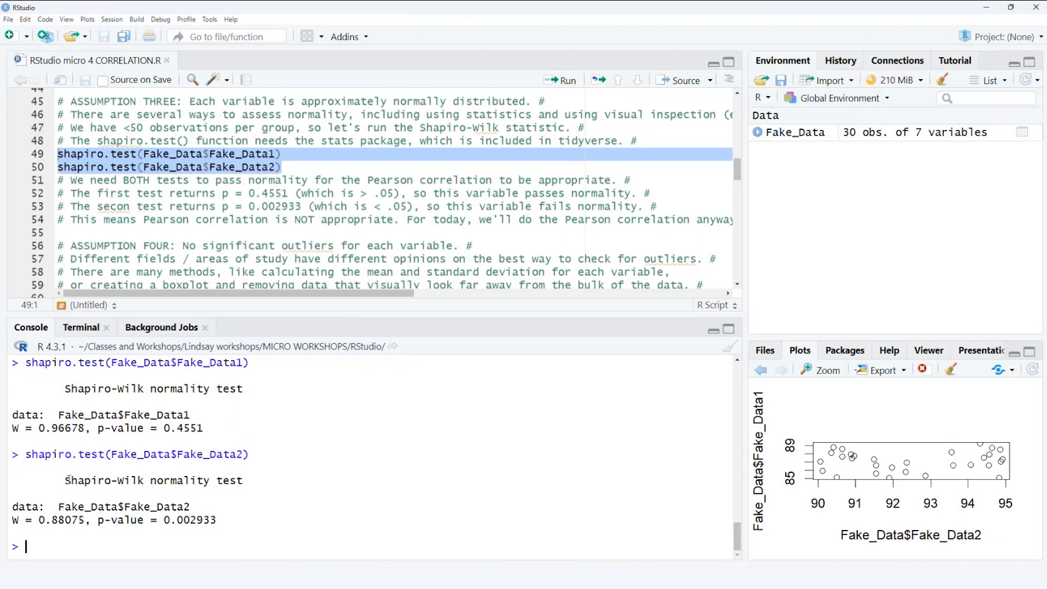
left_click_drag(67, 480, 255, 479)
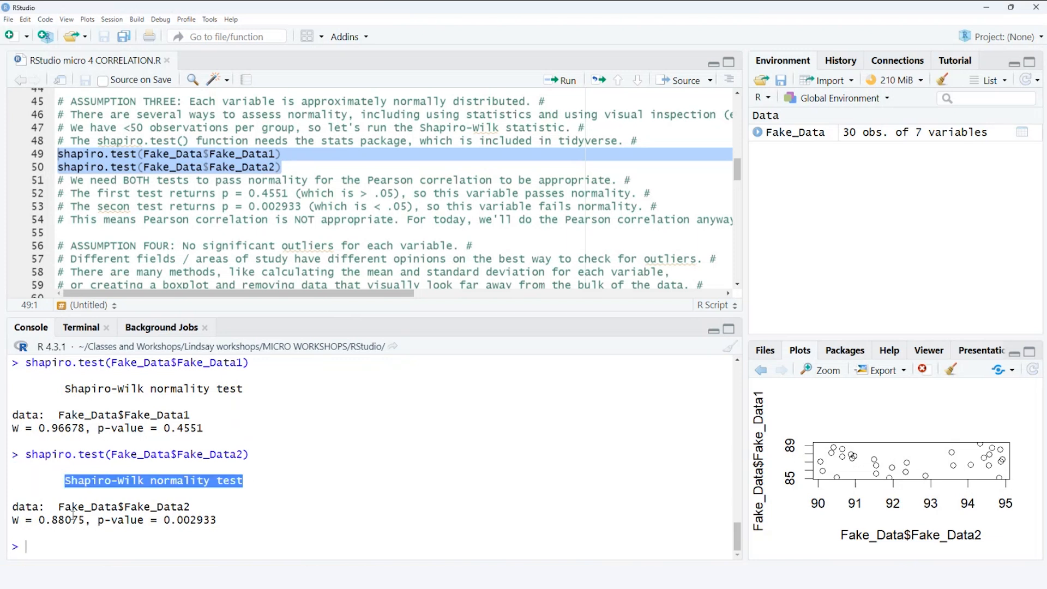
left_click_drag(59, 507, 88, 520)
left_click_drag(163, 520, 218, 521)
left_click(239, 520)
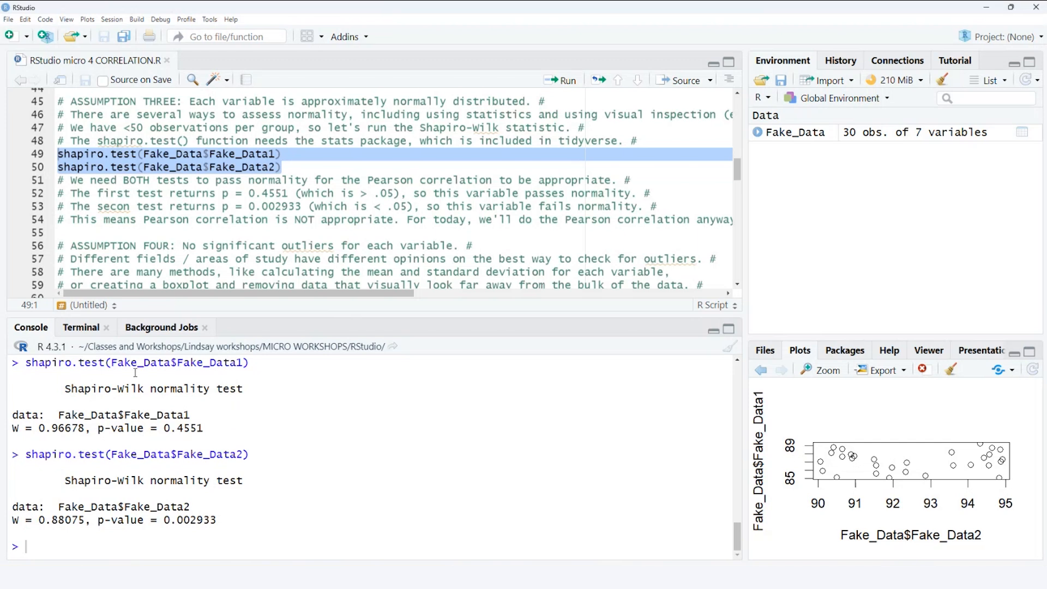
- Read the script comments on assumption four about outliers and the introduction to running the Pearson correlation
left_click(204, 234)
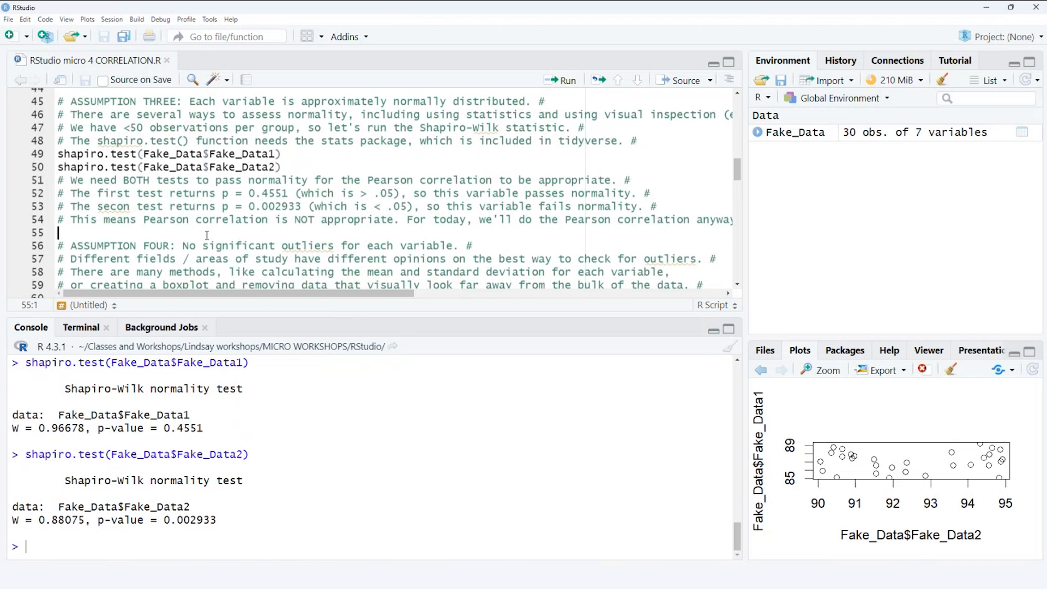
scroll(206, 235, "down", 2)
scroll(207, 235, "down", 1)
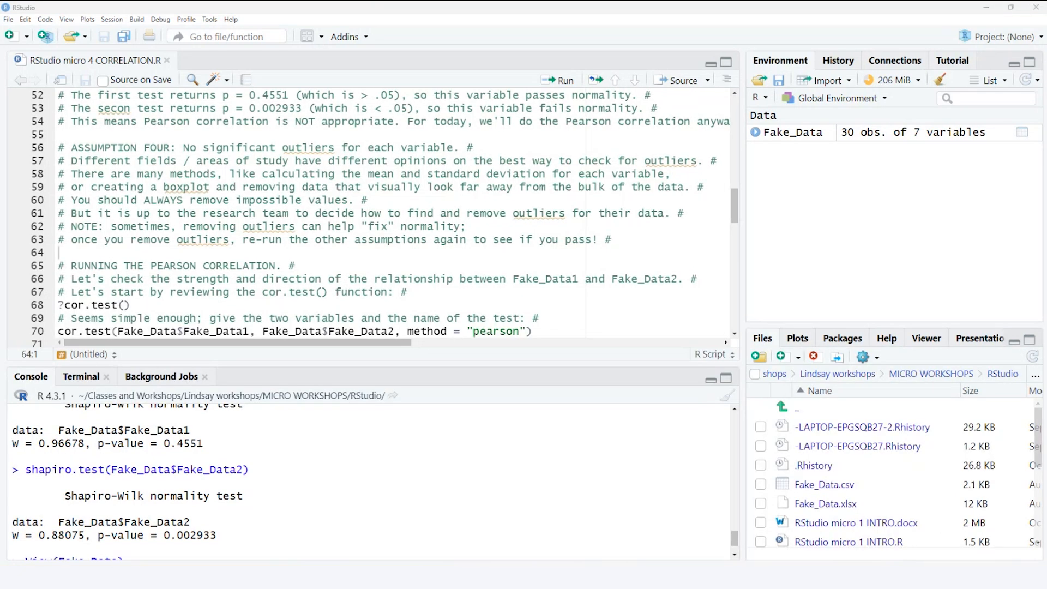
left_click(319, 278)
scroll(323, 265, "down", 2)
scroll(323, 265, "down", 2)
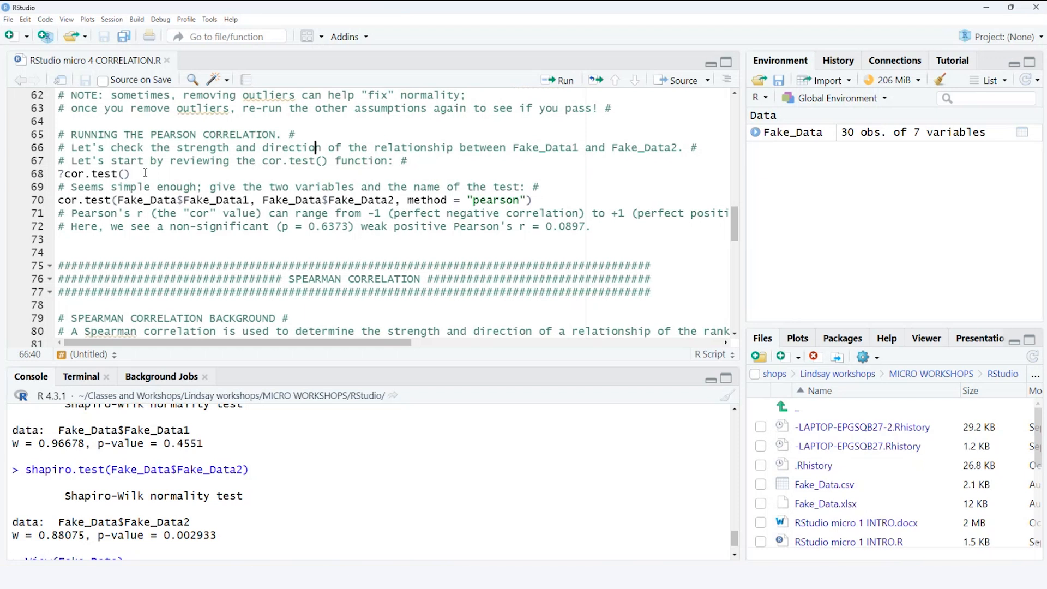
- Run ?cor.test() on script line 68 to open its documentation, and make the help area taller and wider
left_click_drag(149, 172, 57, 173)
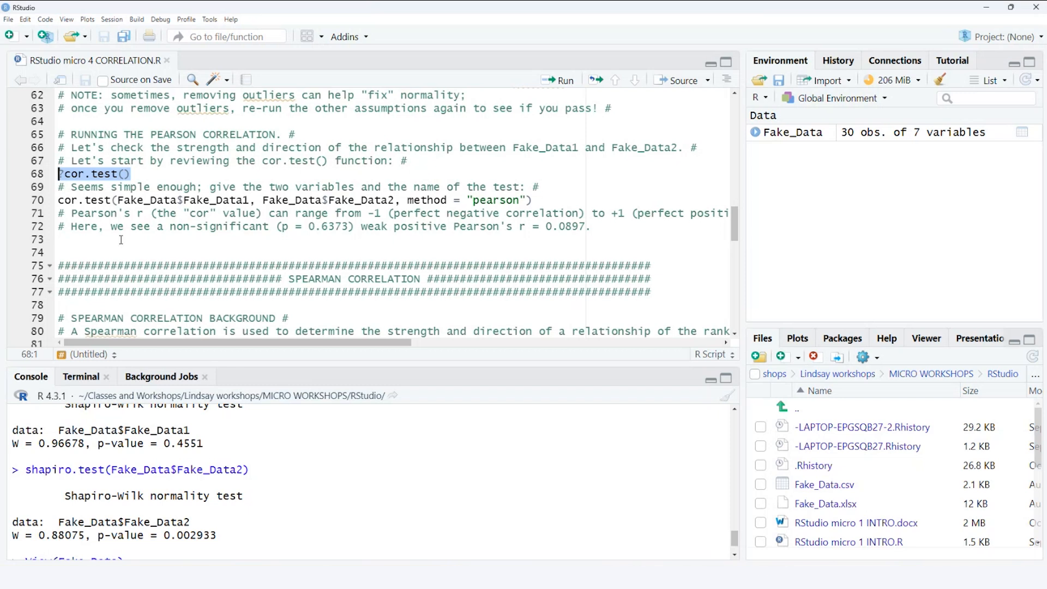
left_click(559, 80)
left_click_drag(824, 327, 822, 257)
left_click_drag(743, 300, 530, 319)
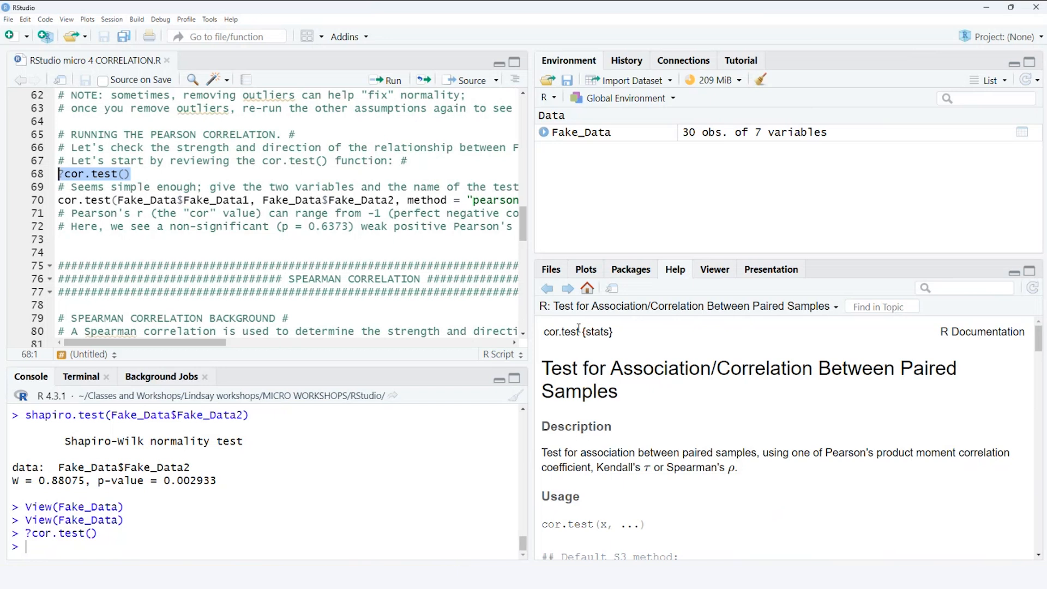
- Check the function and package name at the head of the cor.test help page, and shrink the help area
left_click_drag(580, 331, 546, 331)
left_click_drag(614, 331, 582, 333)
left_click_drag(533, 264, 728, 363)
- Review the cor.test call on script line 70, run it for Fake_Data1 and Fake_Data2 with the pearson method, and make the console taller
scroll(360, 290, "up", 1)
left_click(264, 275)
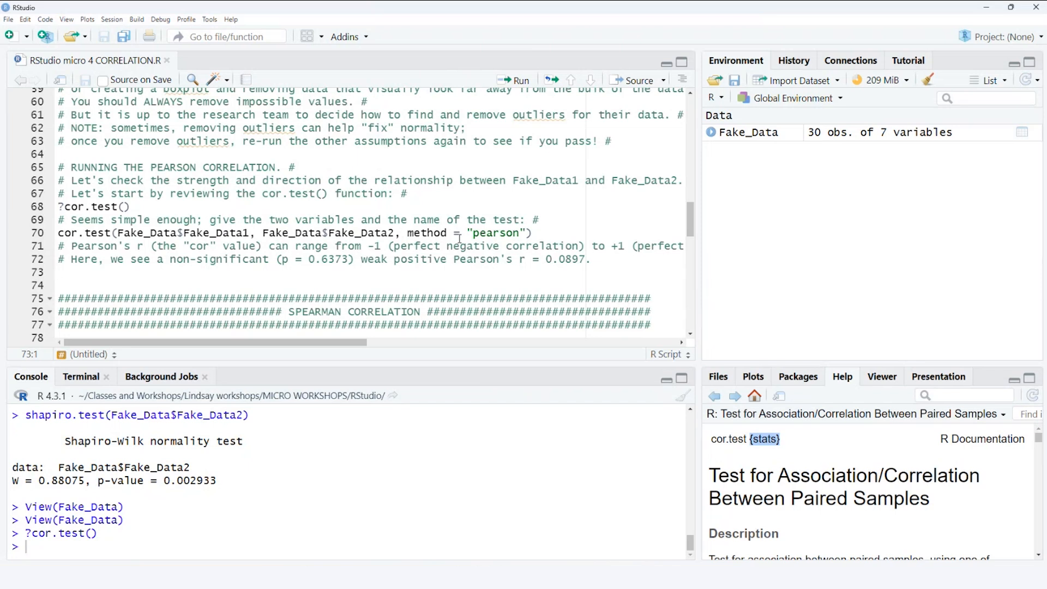
left_click(538, 236)
double_click(108, 233)
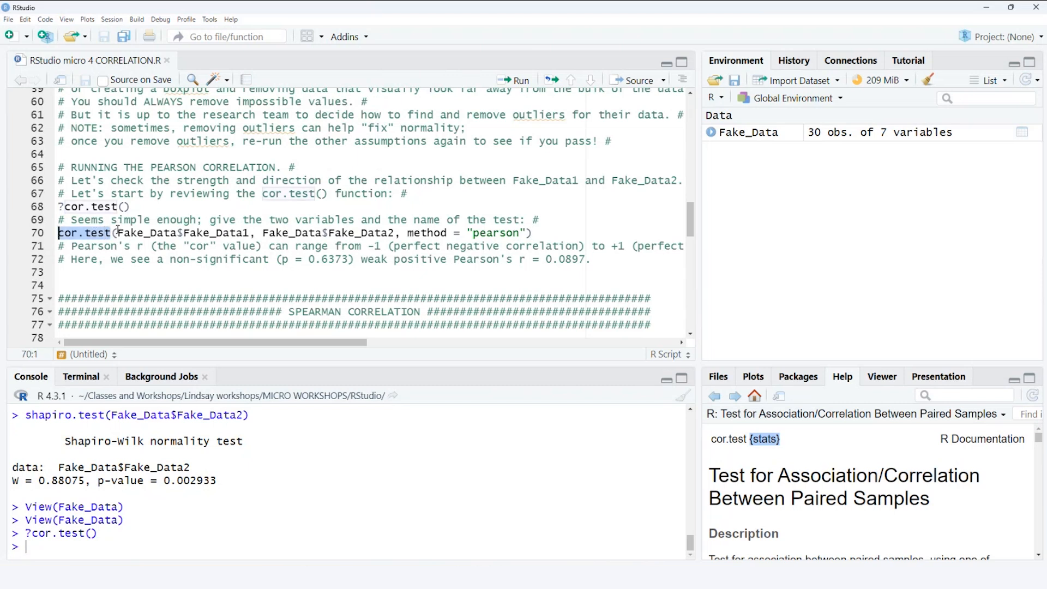
left_click_drag(118, 233, 526, 234)
left_click(550, 229)
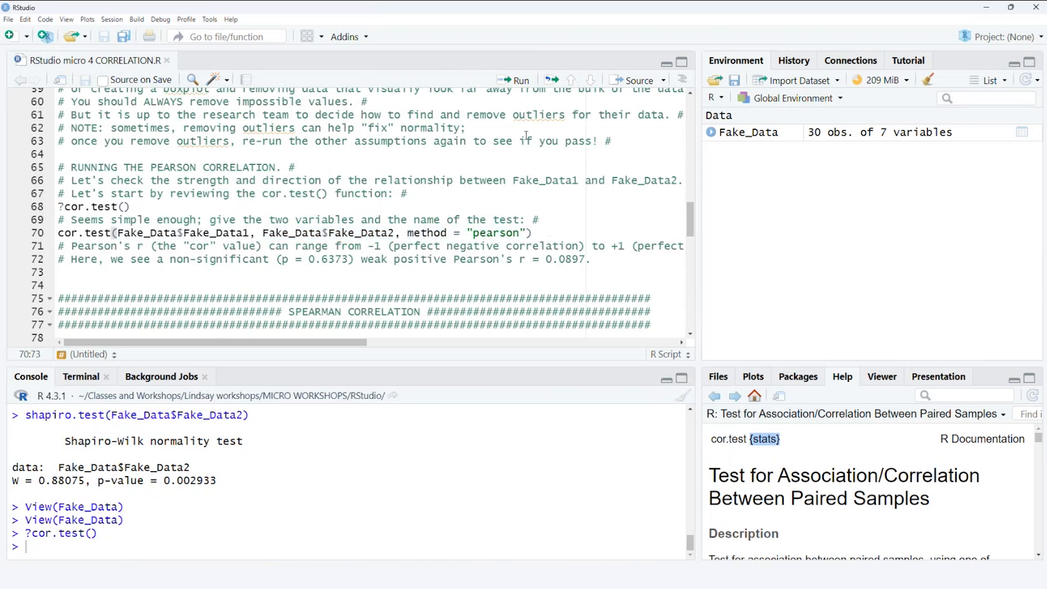
left_click(513, 80)
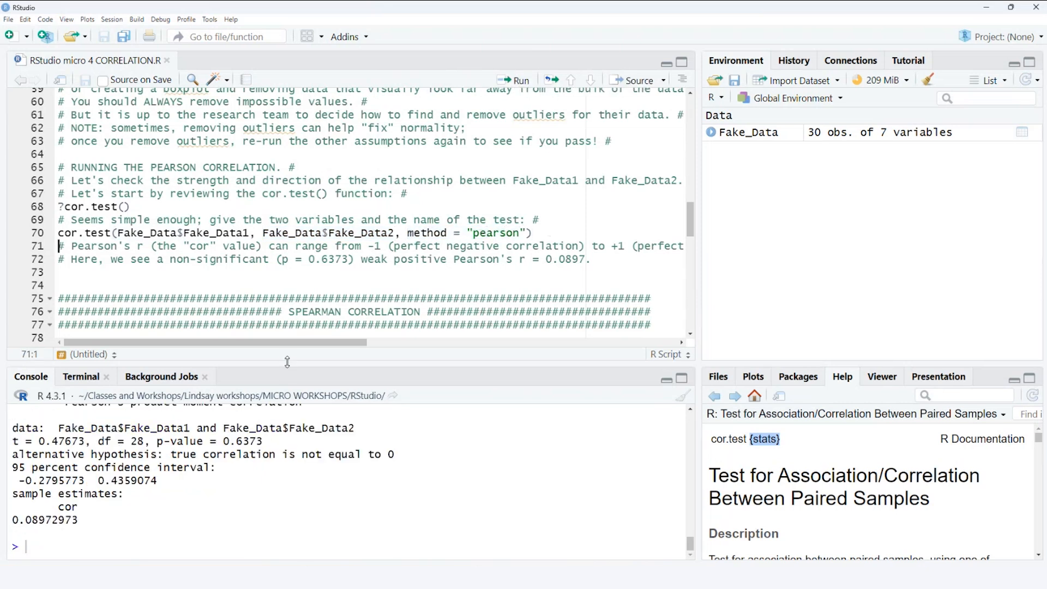
left_click_drag(288, 362, 287, 333)
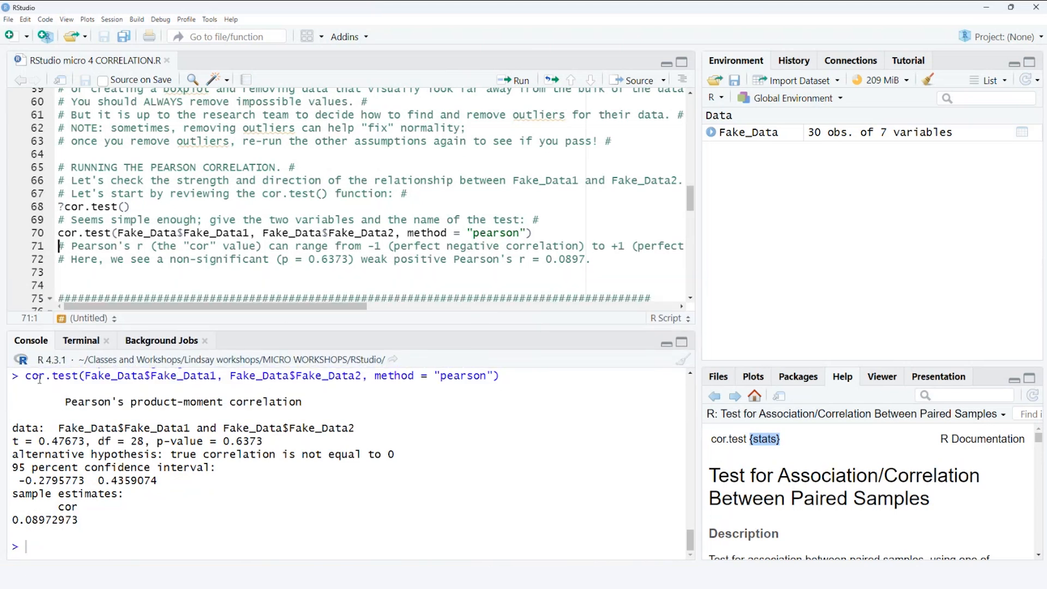
- Examine the echoed cor.test call, the test title and the data line in the Pearson correlation output
left_click_drag(24, 376, 251, 378)
left_click_drag(25, 425, 529, 440)
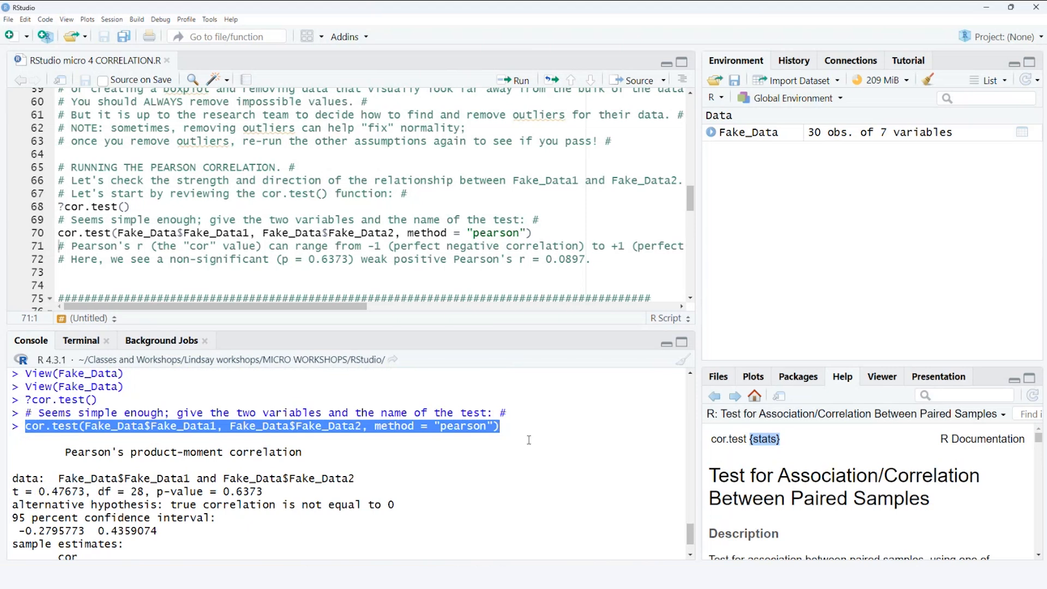
scroll(528, 440, "down", 2)
left_click(227, 441)
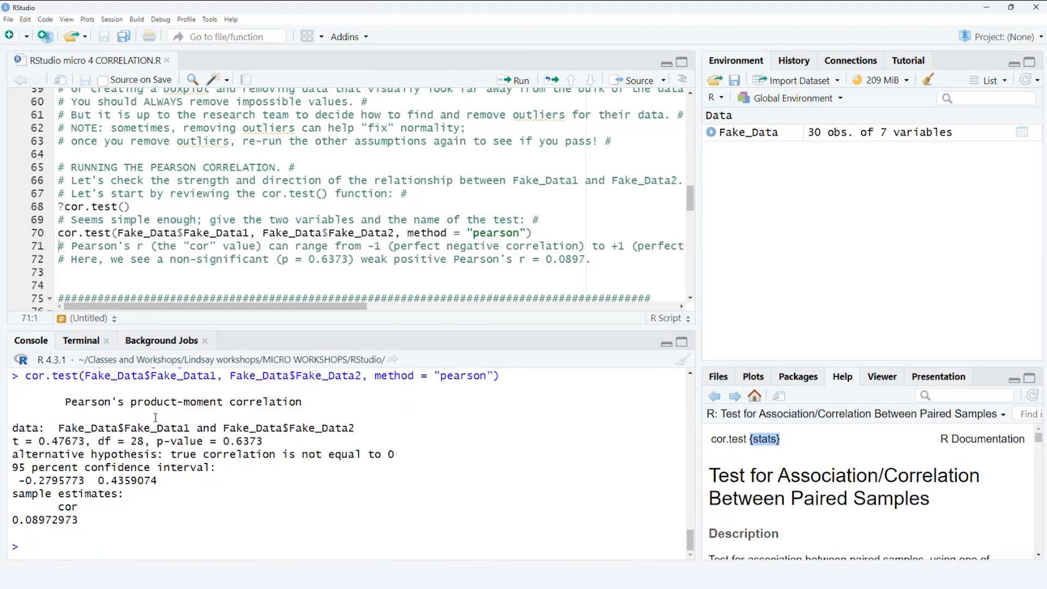
left_click_drag(67, 401, 305, 405)
left_click(311, 406)
left_click_drag(13, 427, 375, 427)
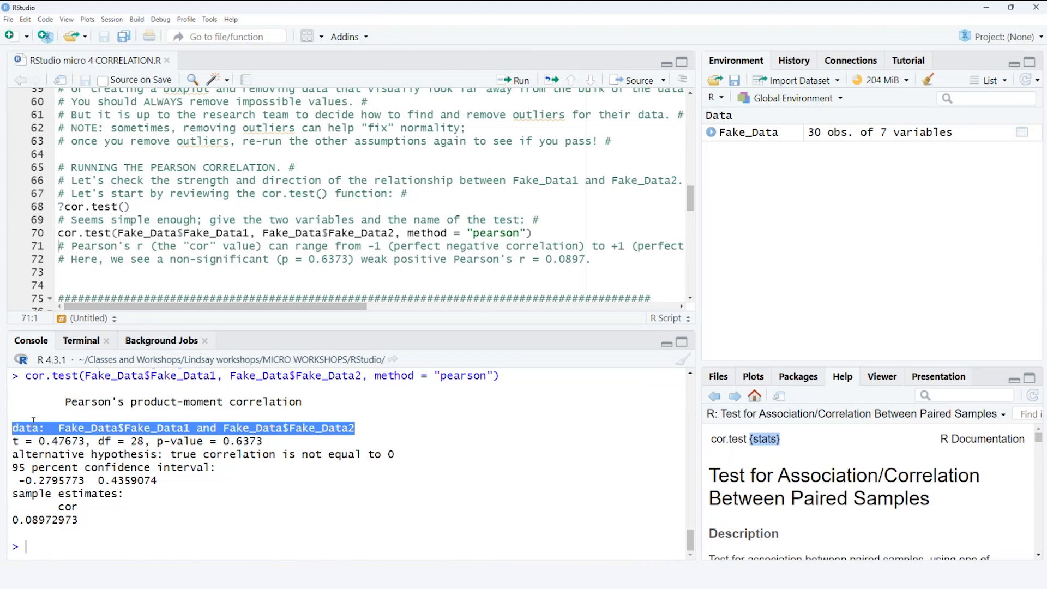
- Examine the t, df and p-value line, the 95 percent confidence interval and the cor estimate in the Pearson output
left_click_drag(14, 441, 264, 441)
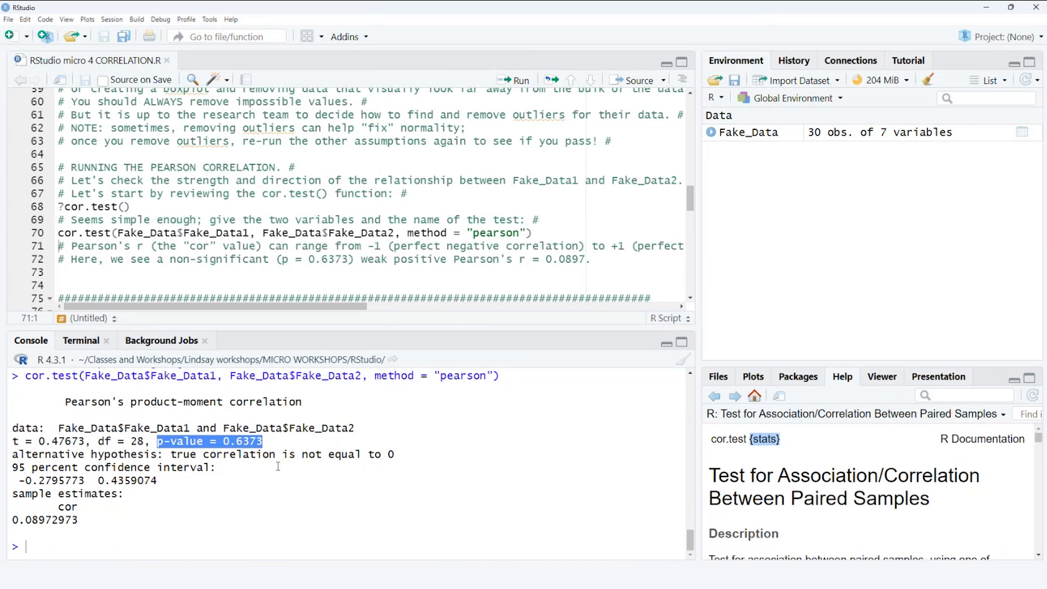
left_click(256, 481)
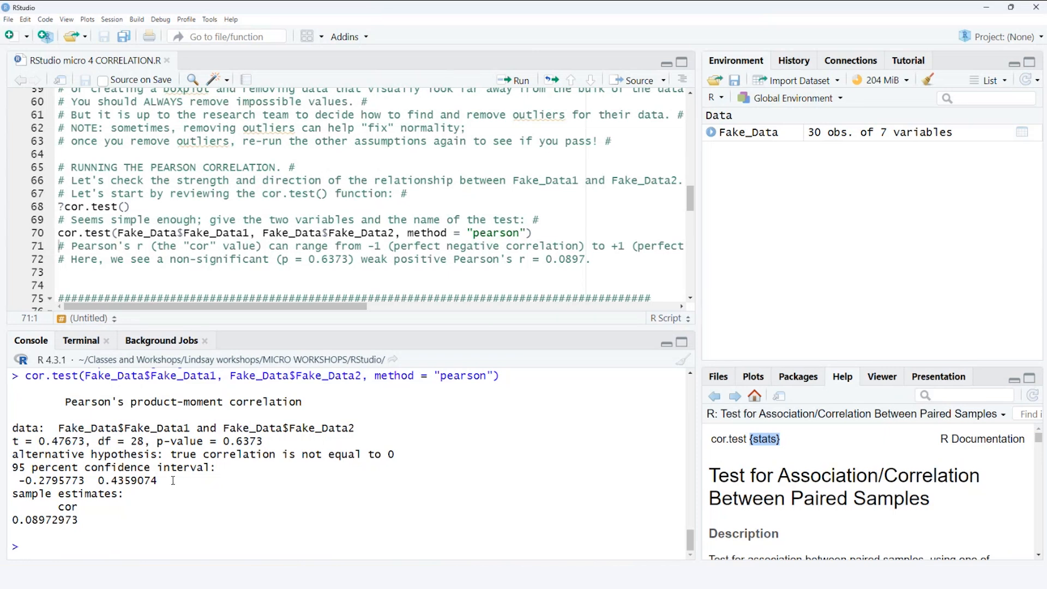
left_click_drag(174, 480, 10, 468)
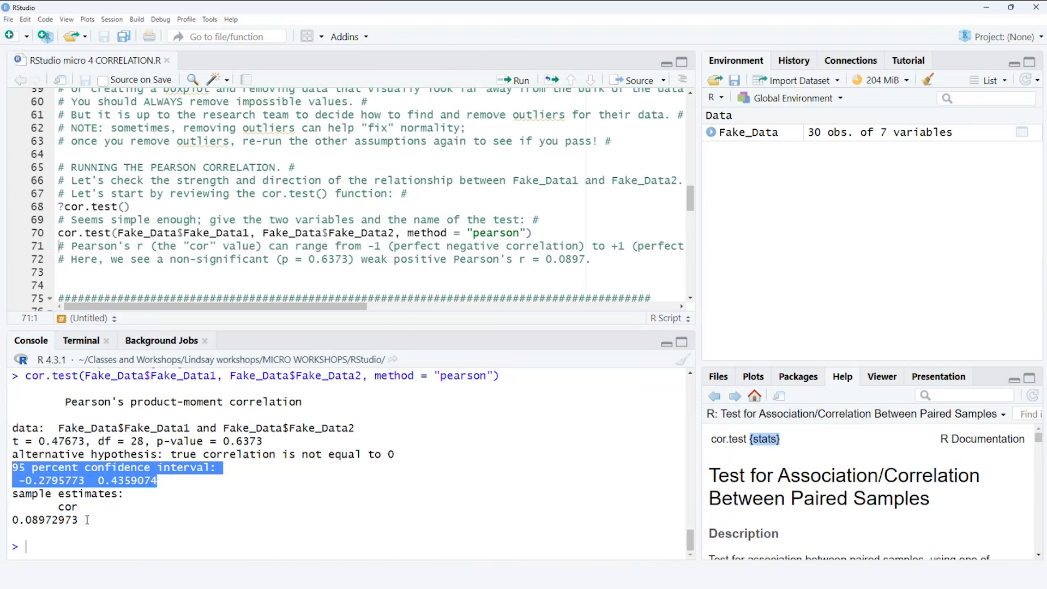
left_click_drag(87, 520, 12, 519)
left_click(120, 522)
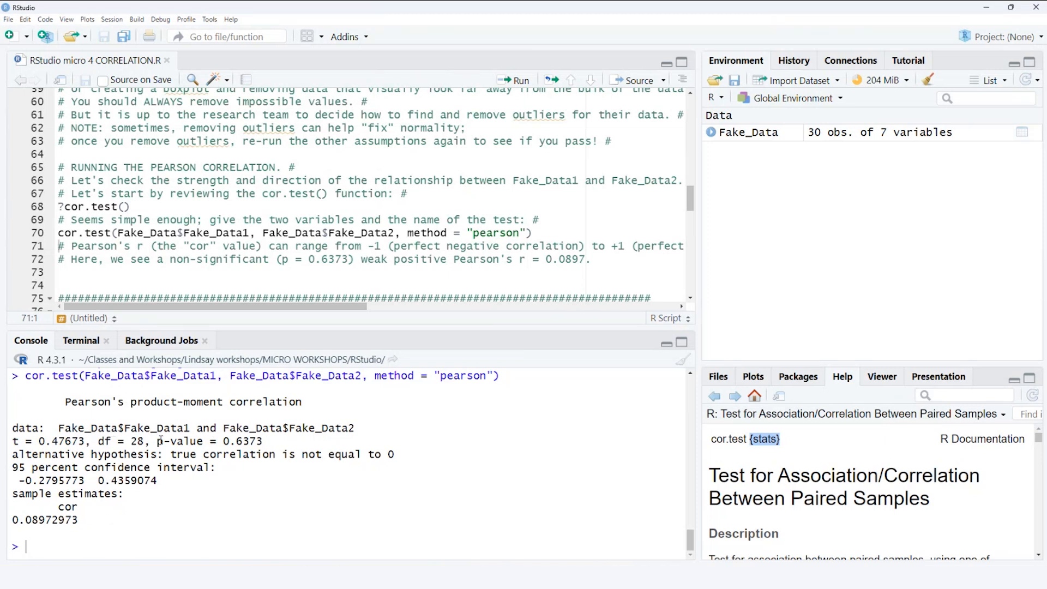
left_click_drag(158, 441, 263, 442)
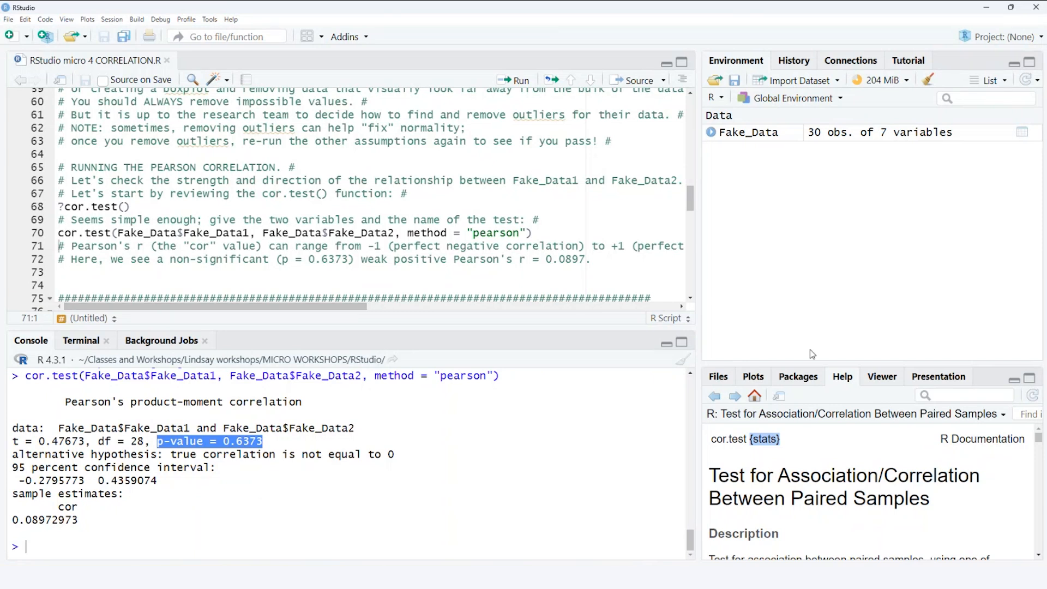
- Enlarge the plot area, compare the Fake_Data scatterplot with the Pearson result in a maximized zoom window, and close the window
left_click_drag(792, 365, 793, 256)
left_click(758, 264)
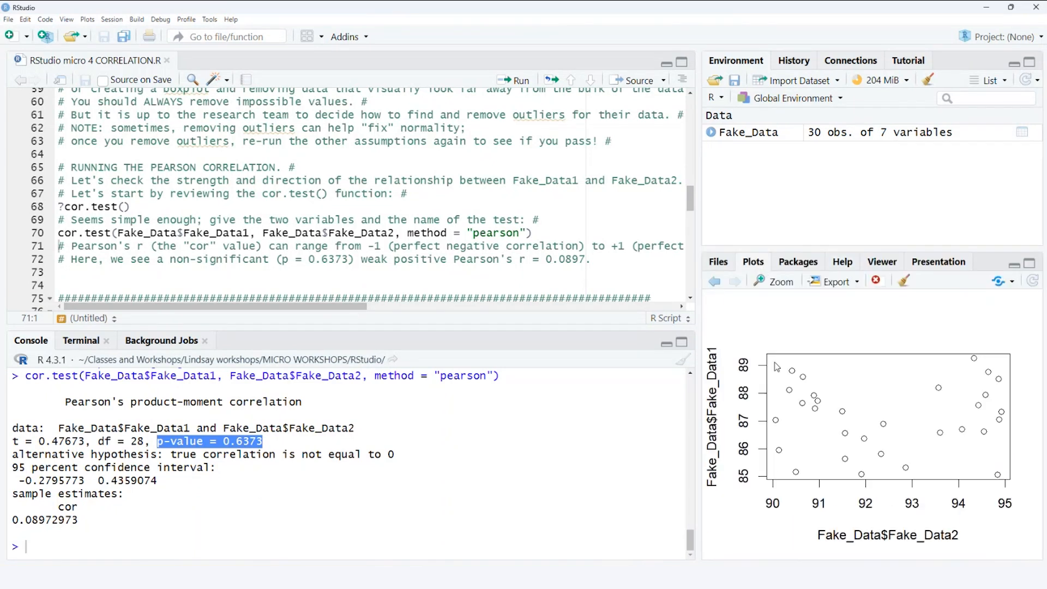
left_click(777, 282)
double_click(634, 129)
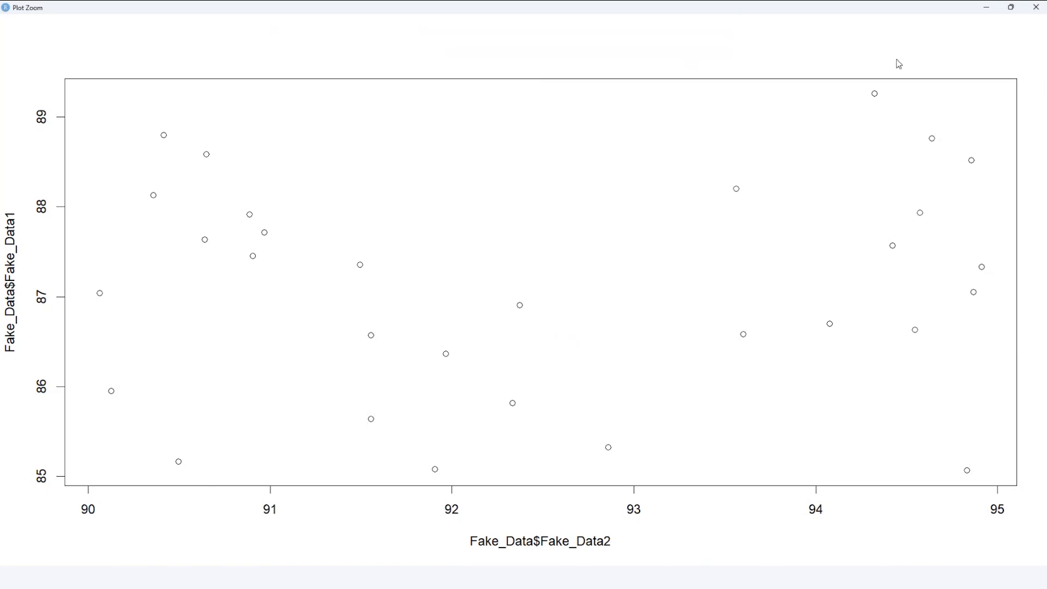
left_click(1035, 7)
- Go to the Spearman correlation section of the script and place the cursor on line 78
scroll(459, 196, "down", 2)
left_click(330, 273)
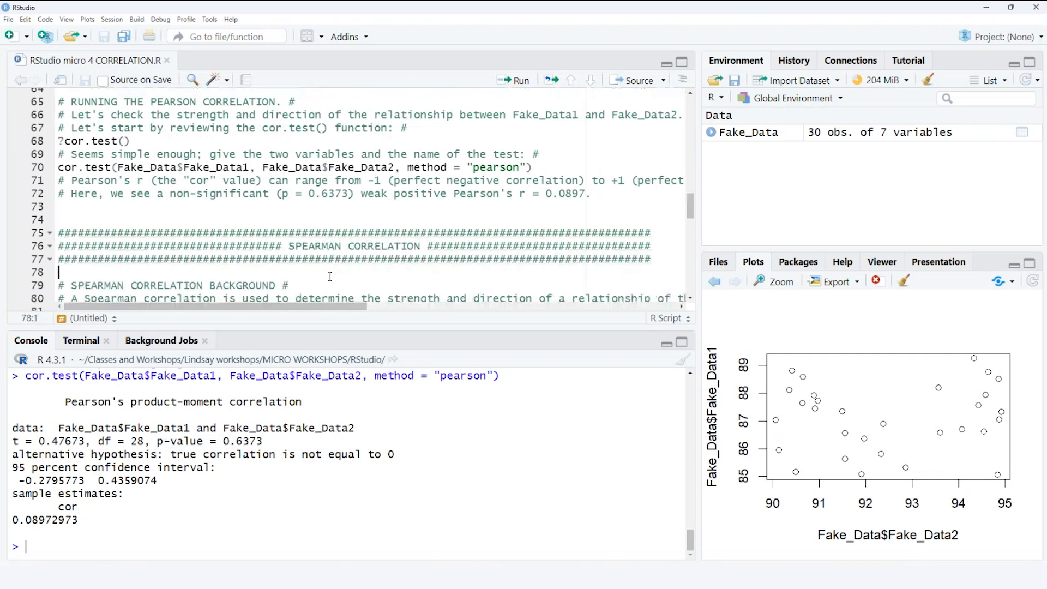